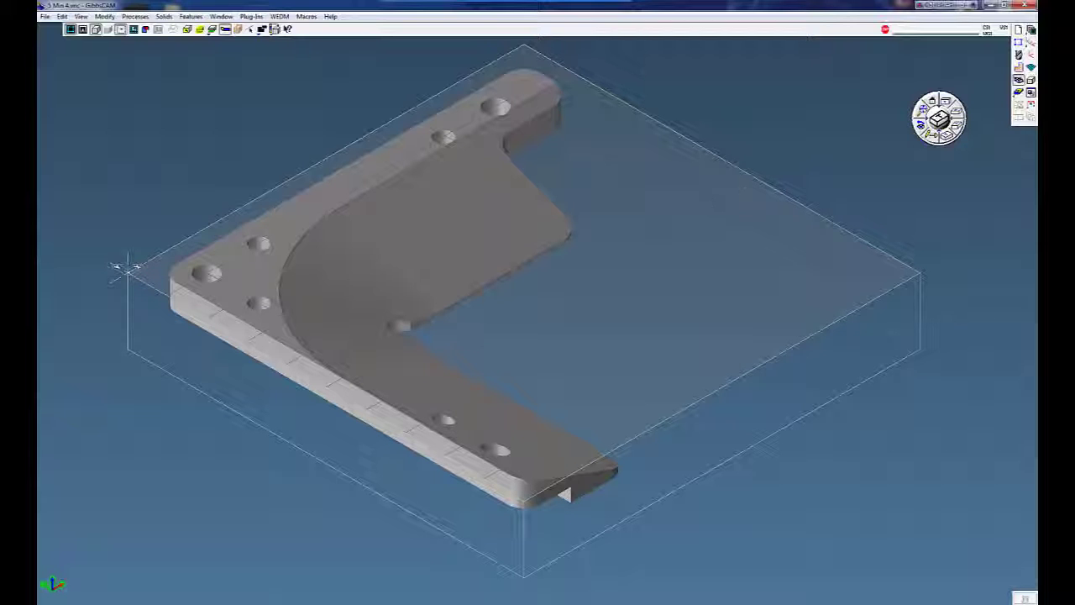
Step: Activate the Slice Plane profiler on the L-shaped part and move the plane through its height to examine the cross sections
click(939, 118)
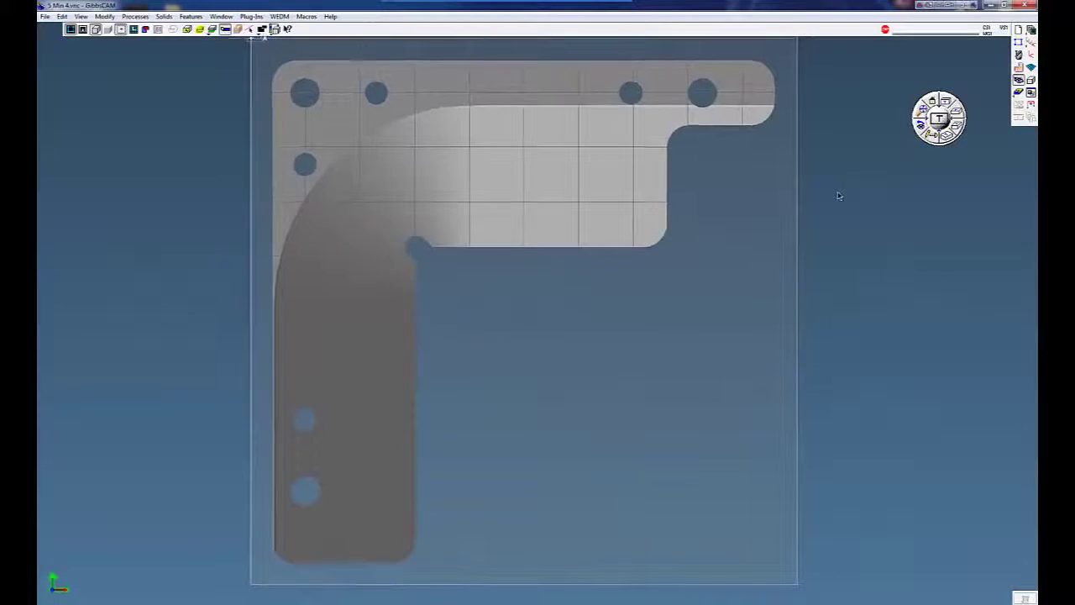
click(947, 141)
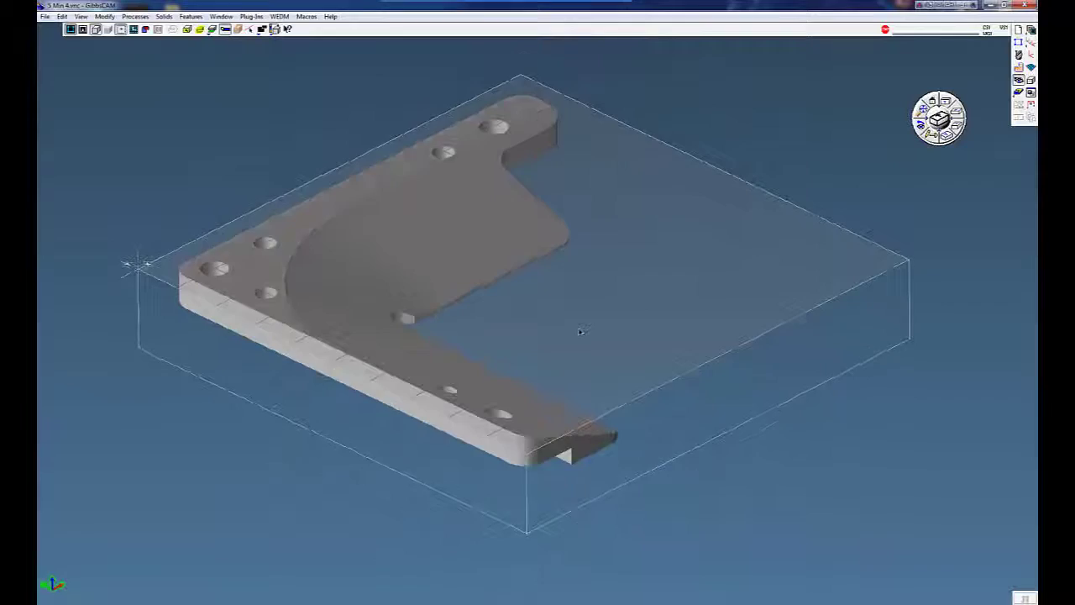
middle_drag(580, 332, 315, 367)
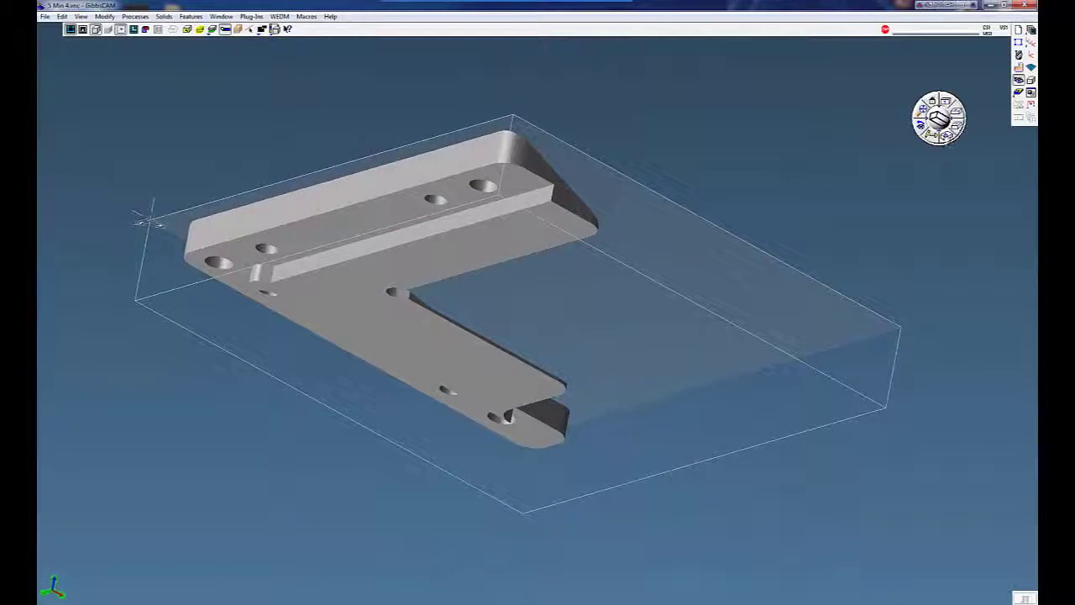
click(948, 138)
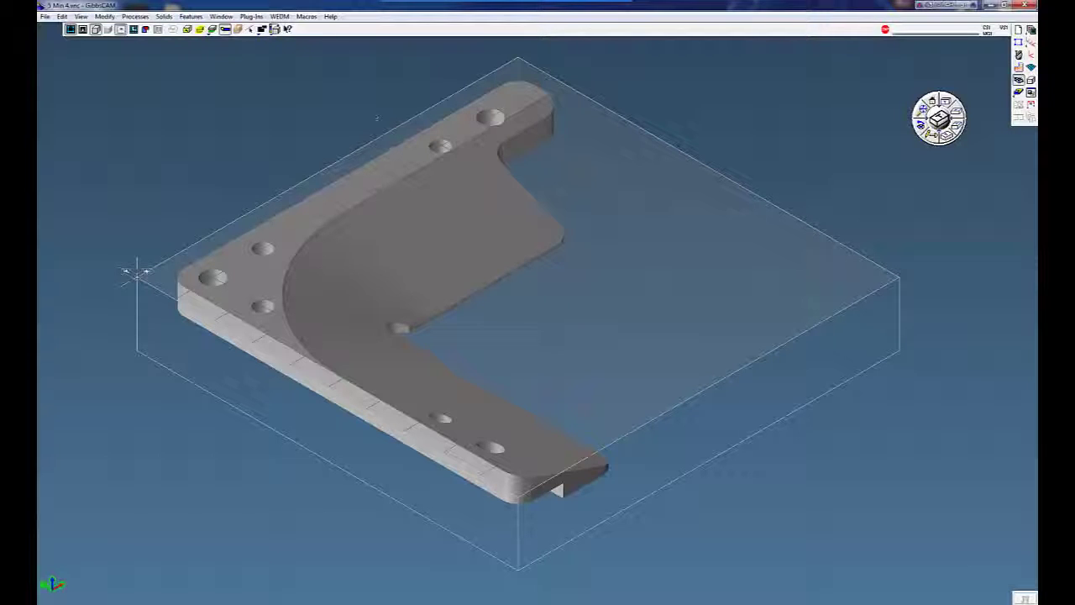
click(212, 28)
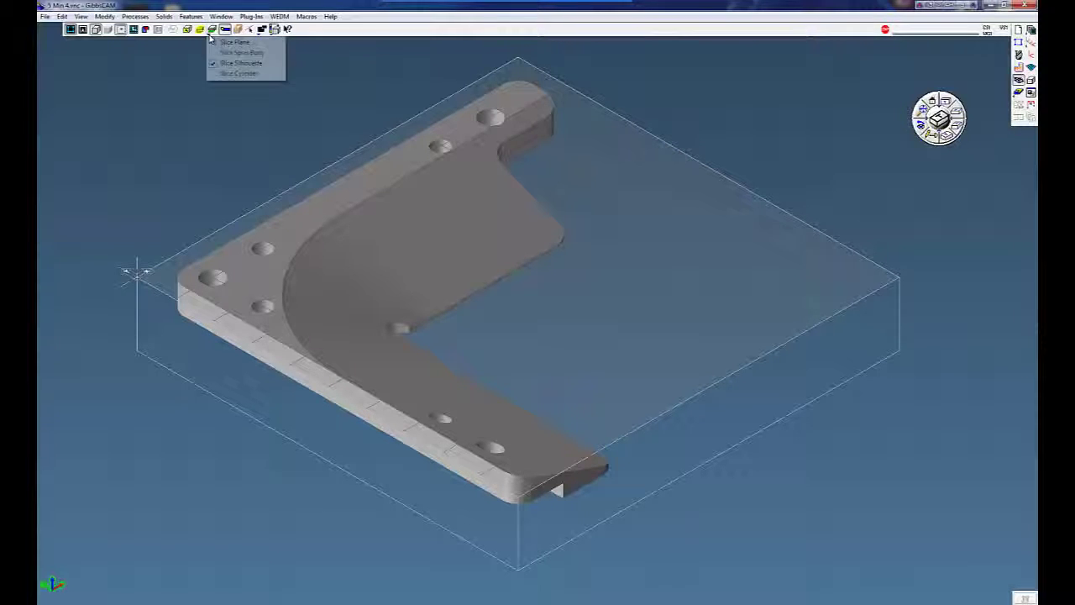
click(229, 40)
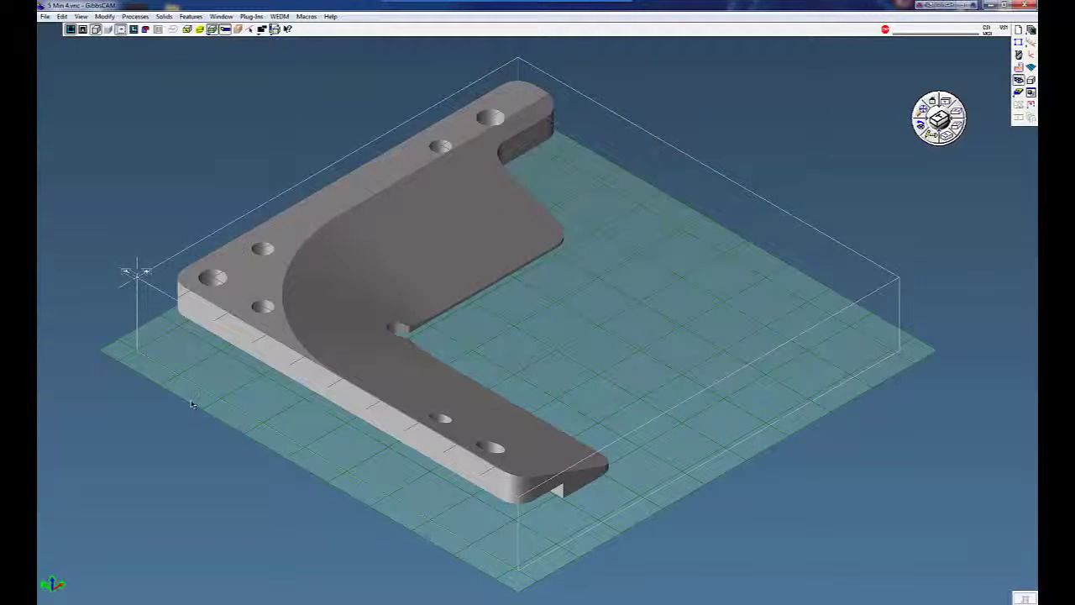
drag(191, 404, 196, 339)
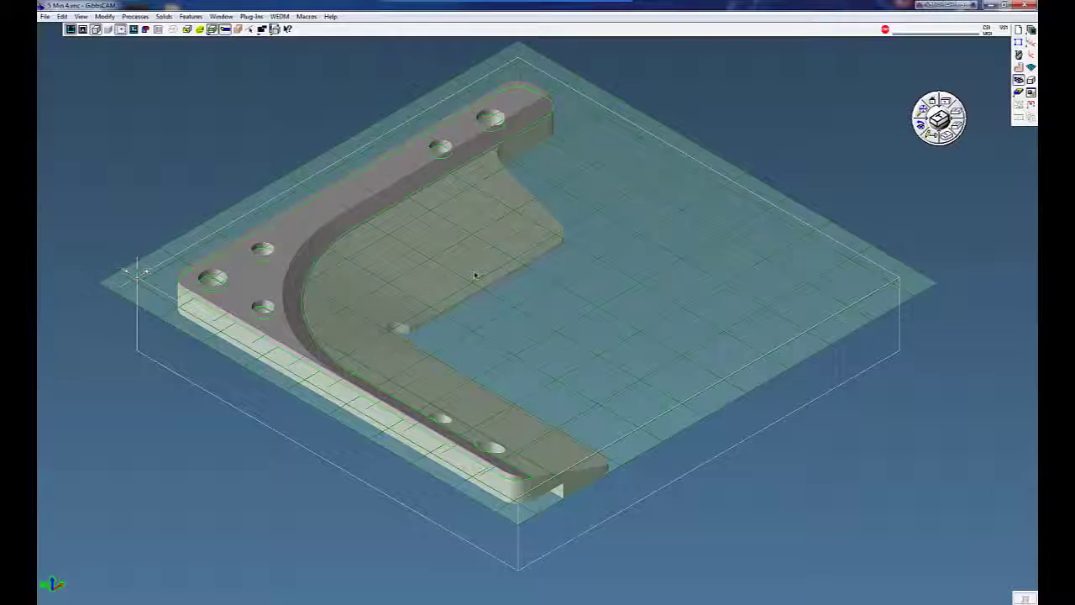
drag(260, 379, 263, 414)
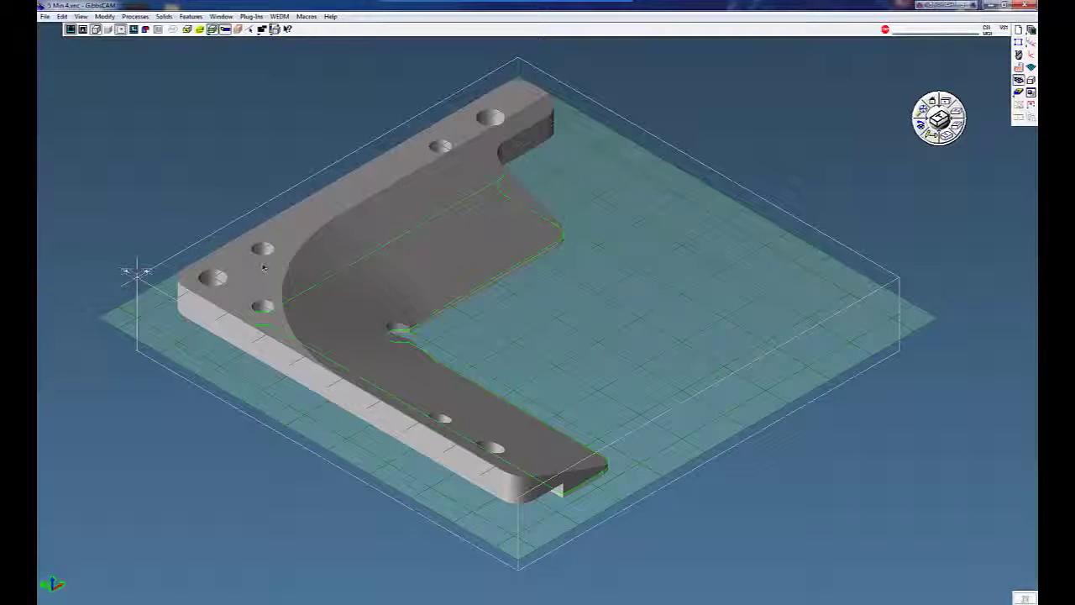
Step: Switch the profiler to Slice Silhouette and examine the part's projected outline from above and in isometric view
click(212, 30)
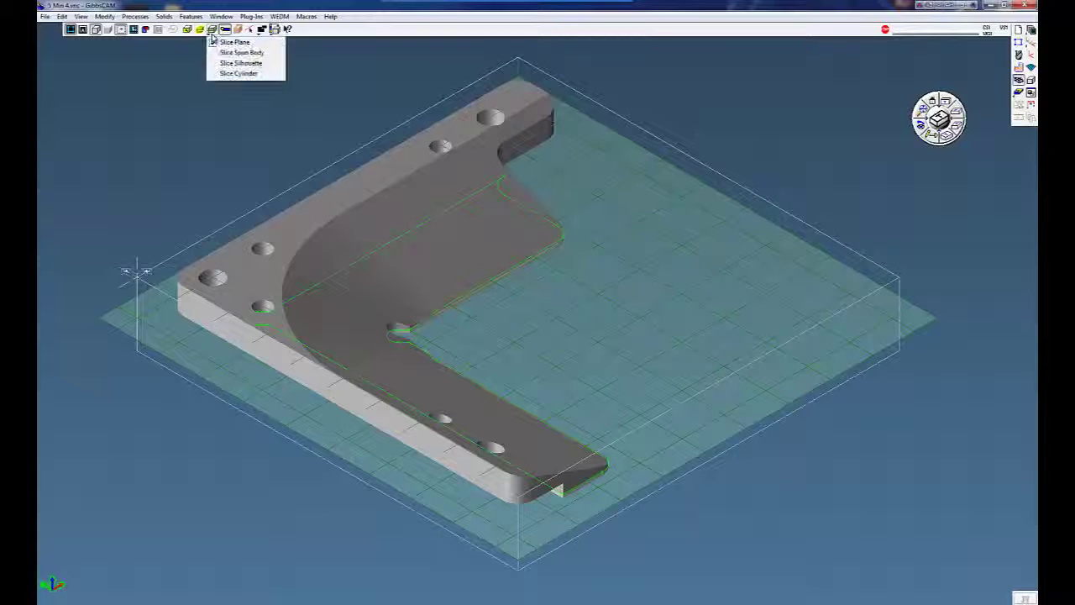
click(234, 65)
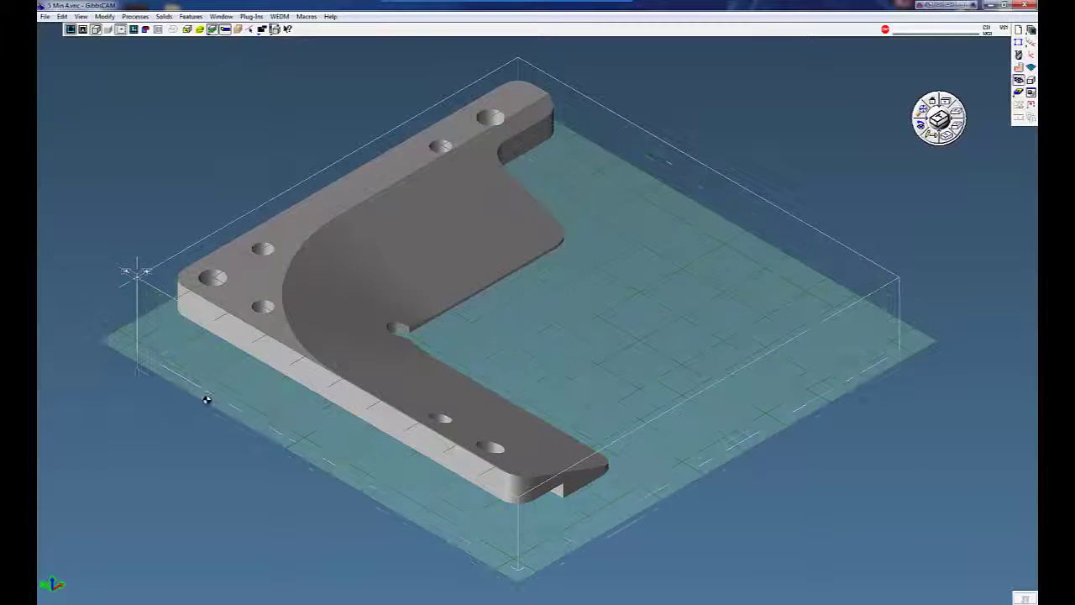
click(945, 111)
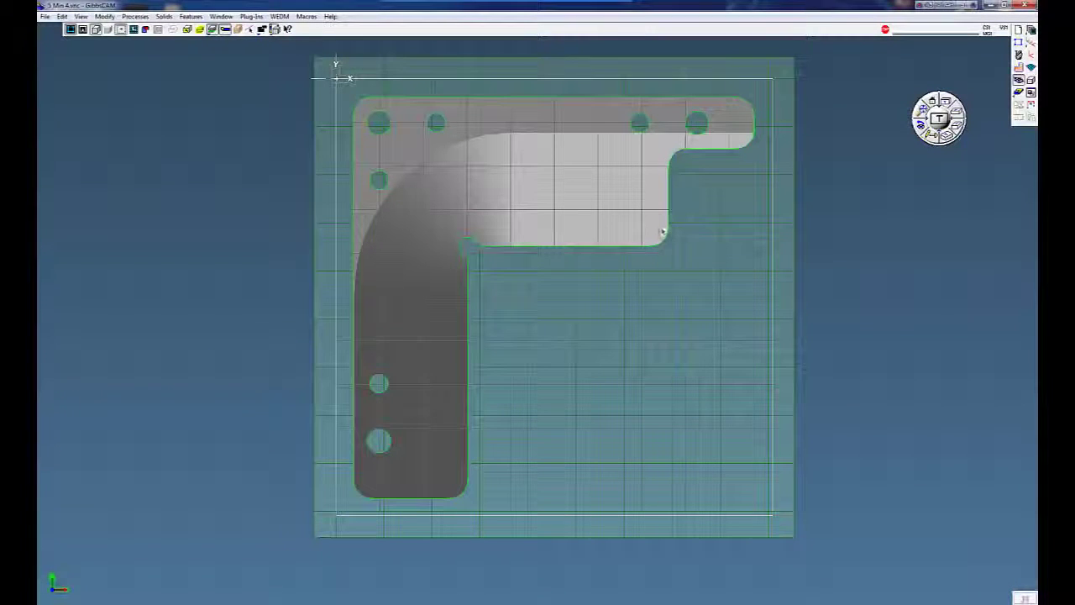
click(941, 124)
middle_drag(745, 301, 745, 269)
middle_drag(470, 295, 598, 235)
click(965, 139)
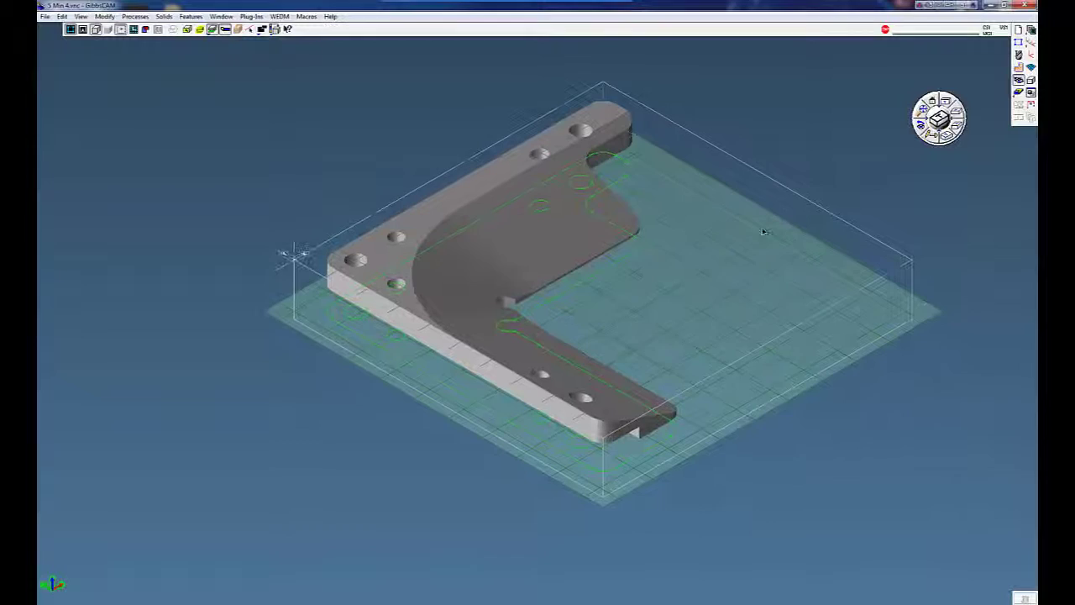
Step: Extract the part's outer silhouette profile as geometry and turn off the profiler
click(610, 257)
right_click(608, 256)
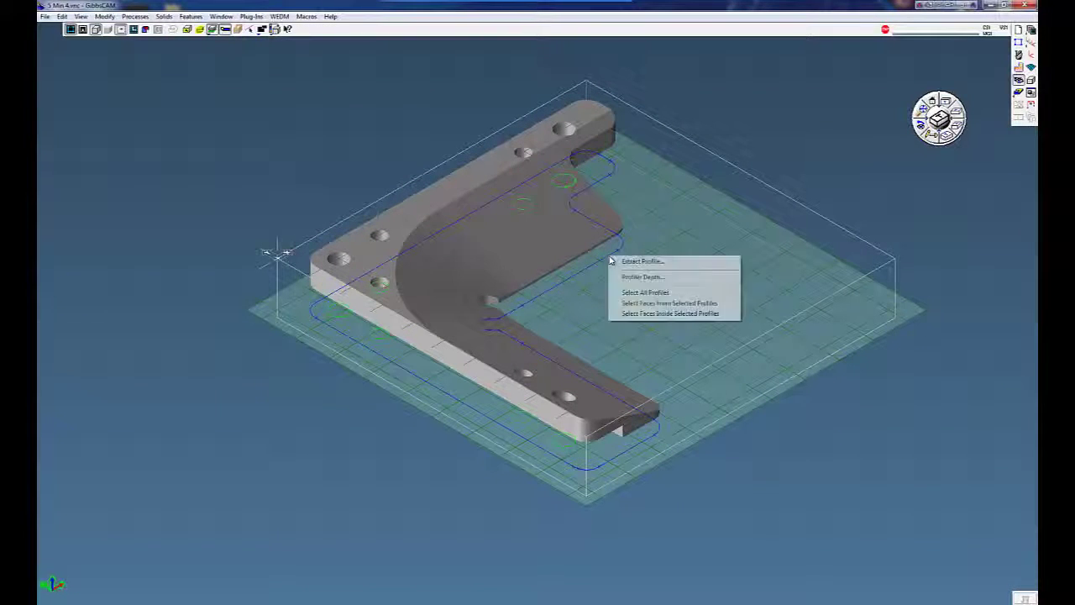
click(643, 262)
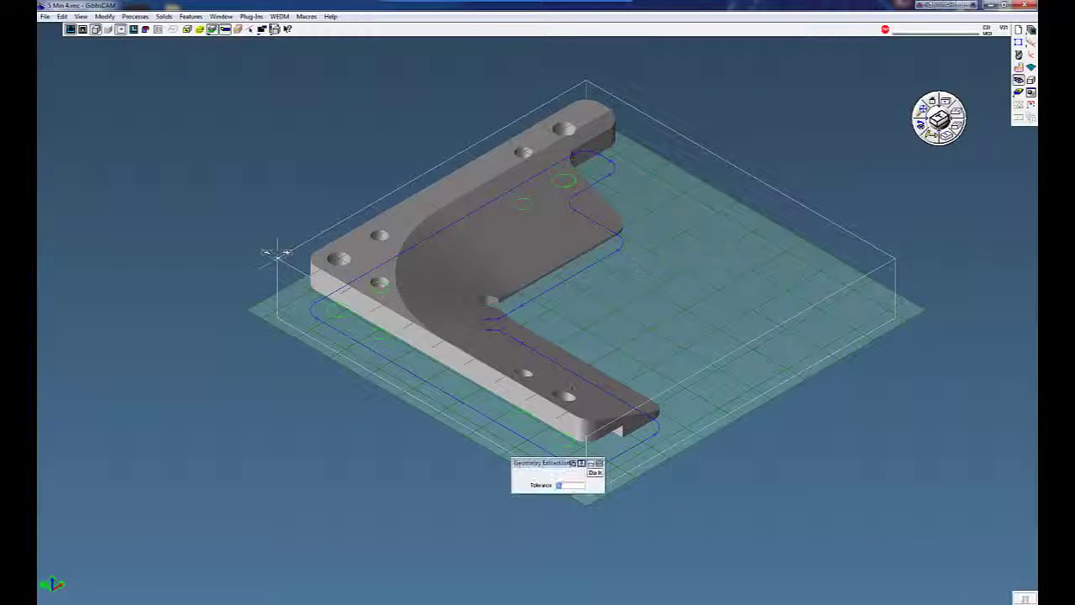
click(599, 465)
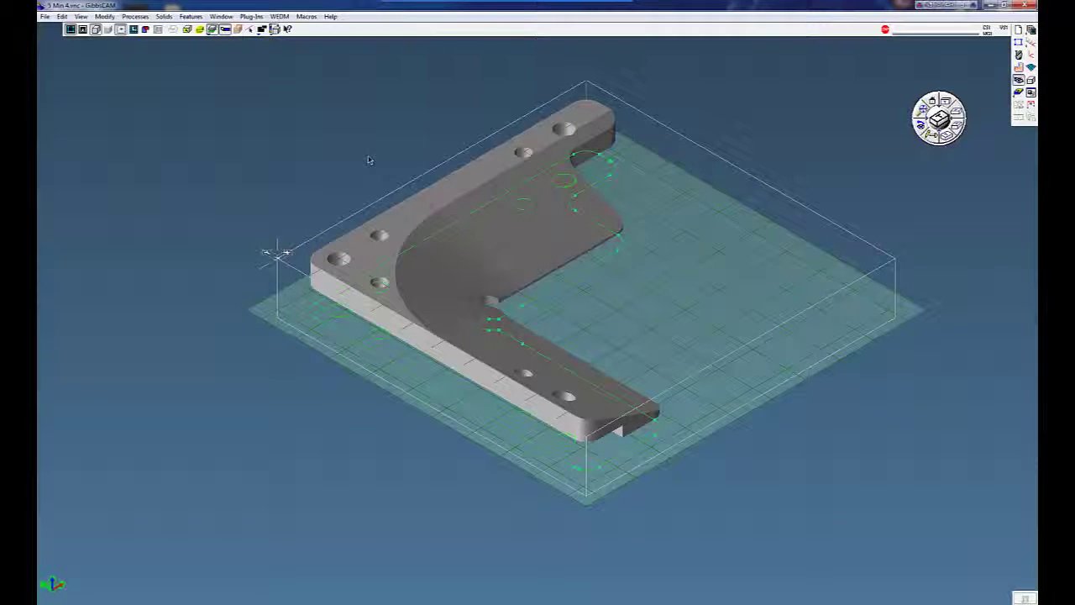
click(212, 31)
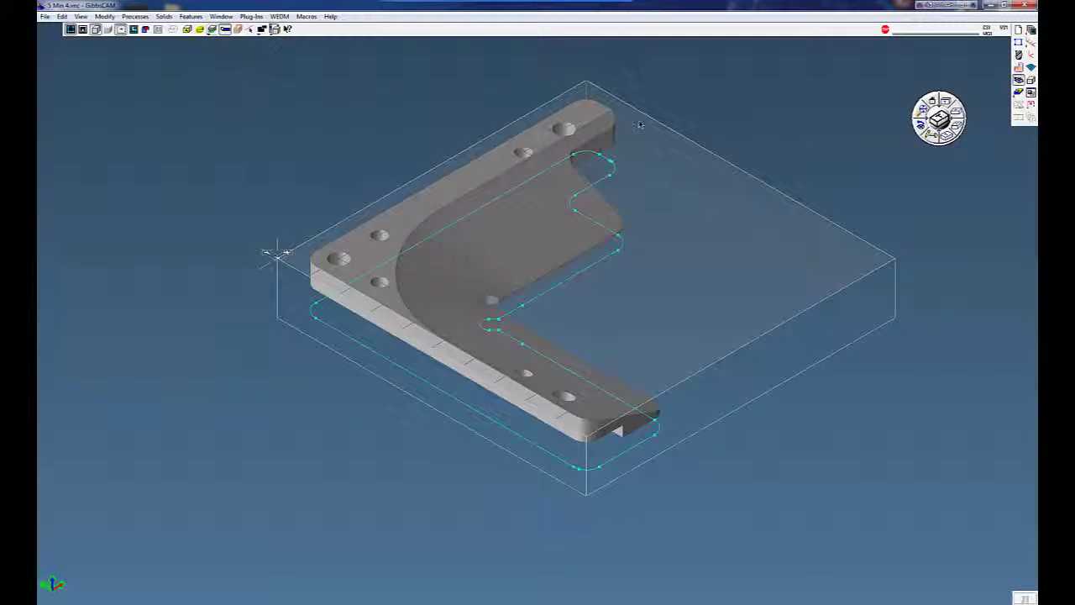
Step: Select the whole extracted outline and force its depth to Z 0
click(946, 101)
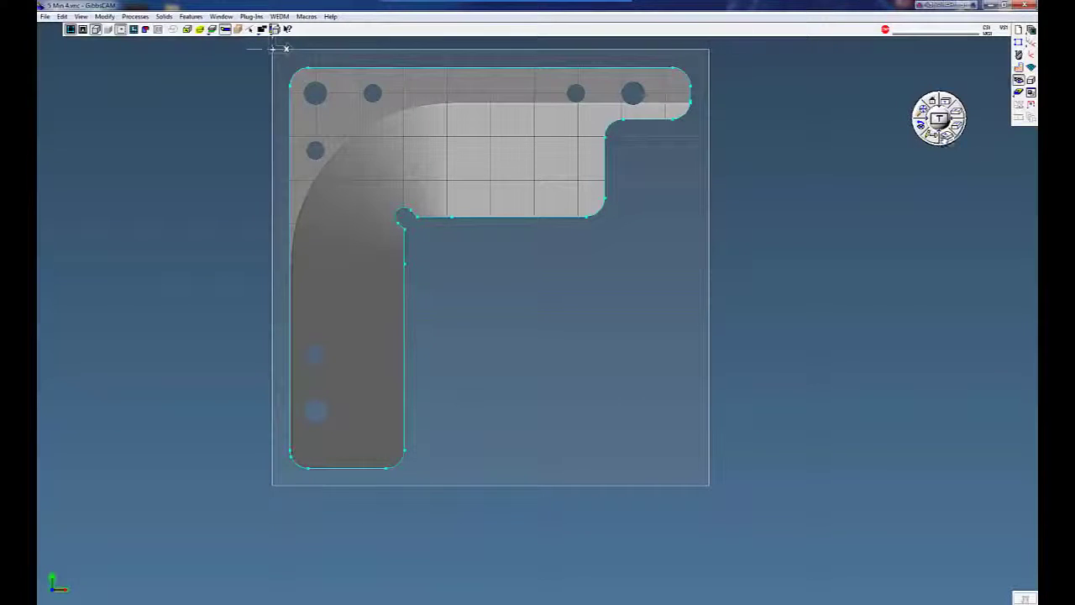
click(947, 135)
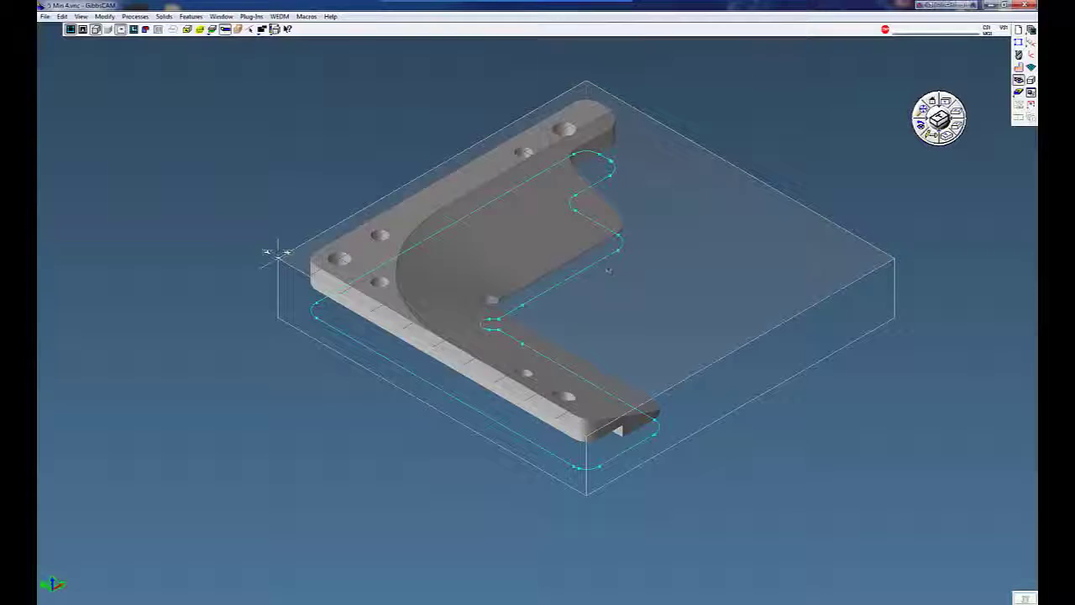
click(608, 260)
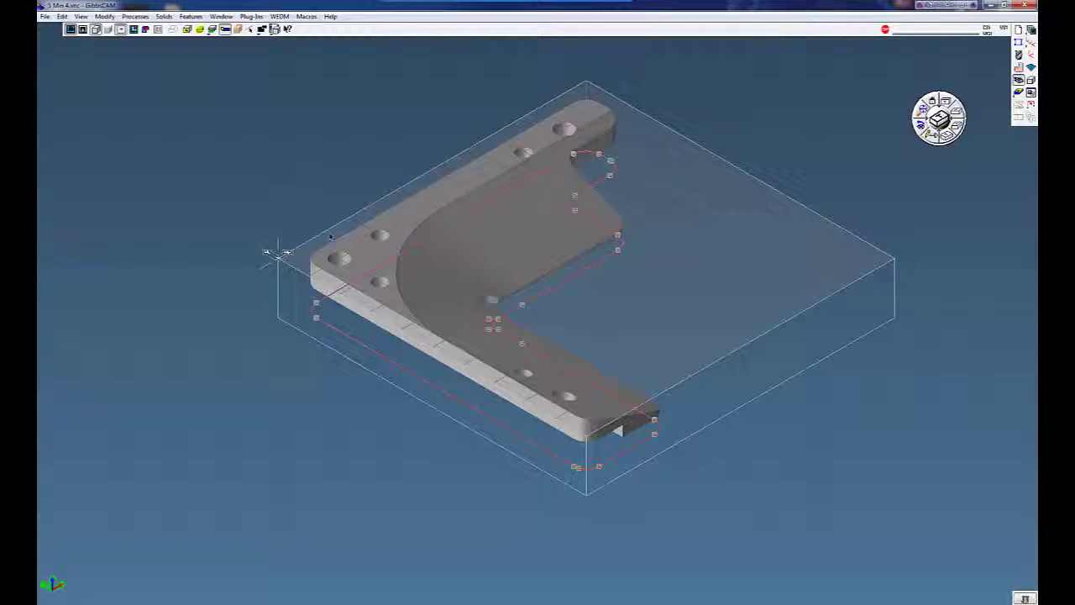
click(104, 16)
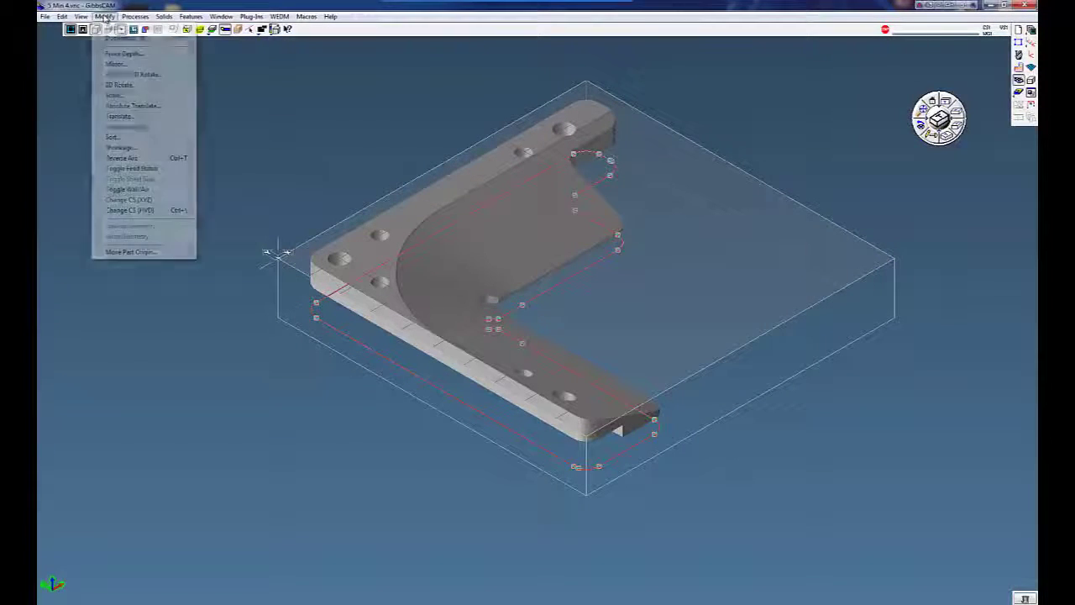
click(122, 54)
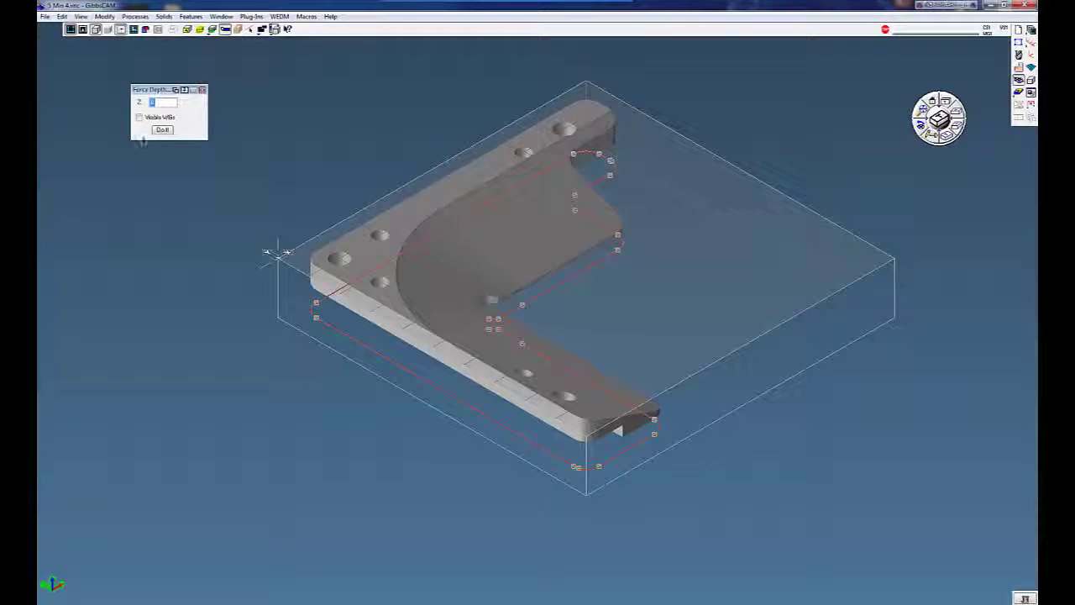
drag(153, 89, 146, 111)
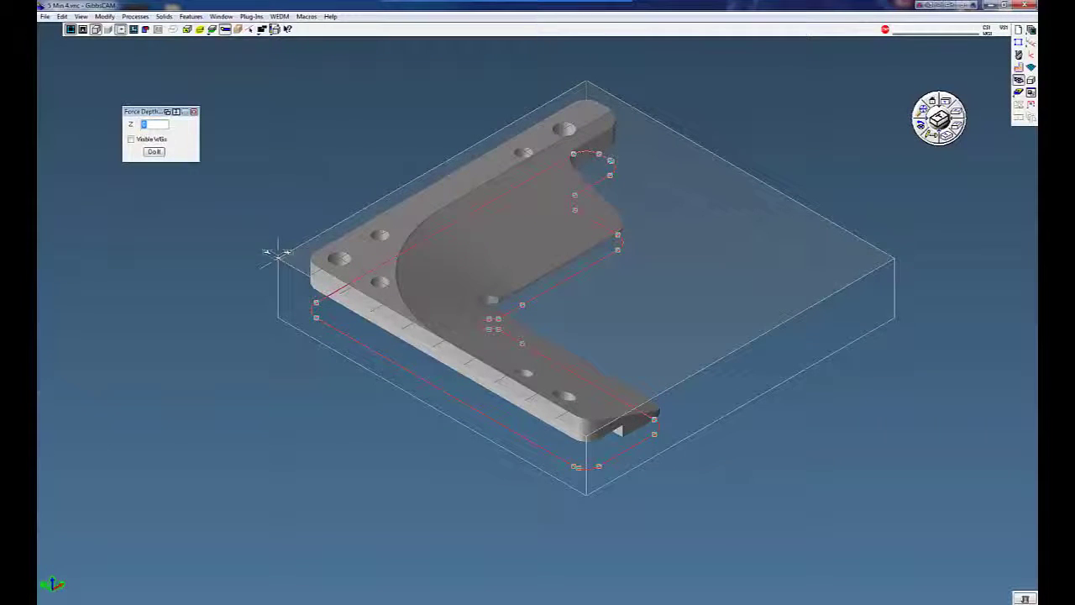
text(6)
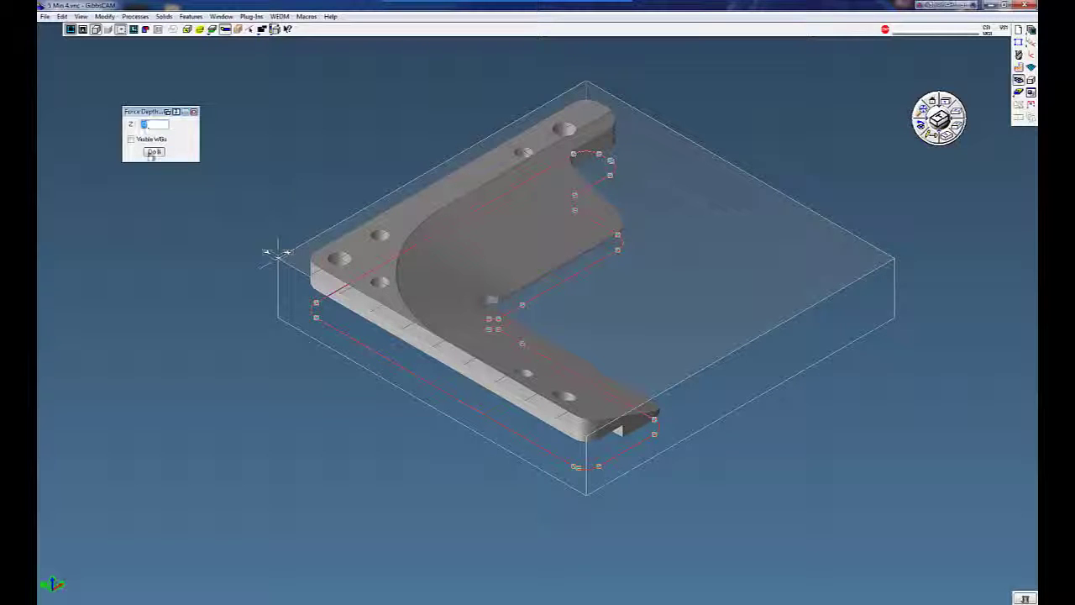
click(154, 151)
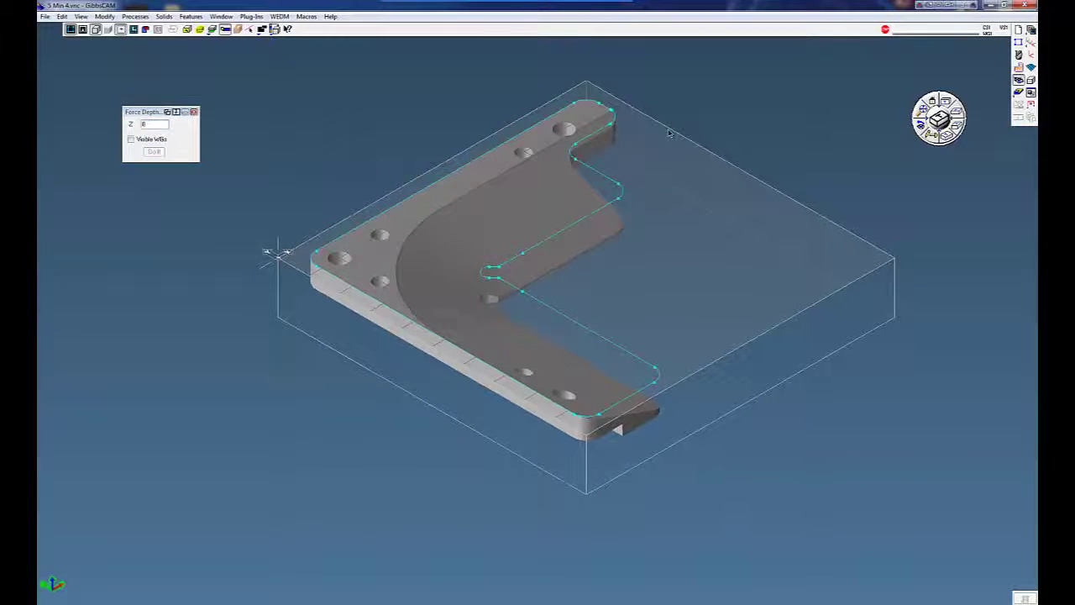
Step: Select the extracted outline geometry around the L-shaped part and delete it
middle_drag(670, 133, 669, 133)
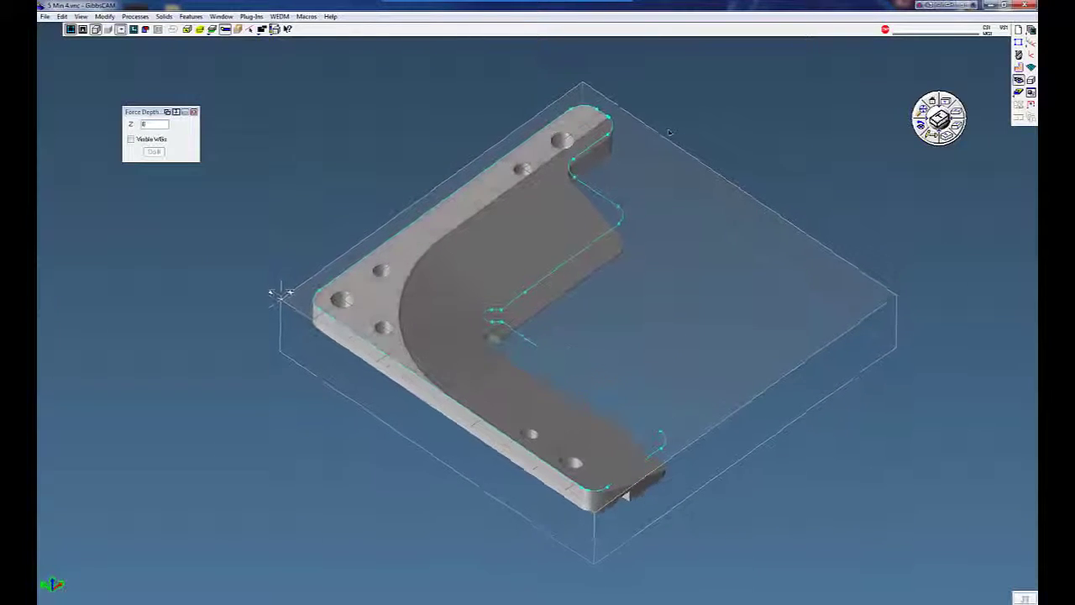
scroll(670, 133, down, 2)
key(Up)
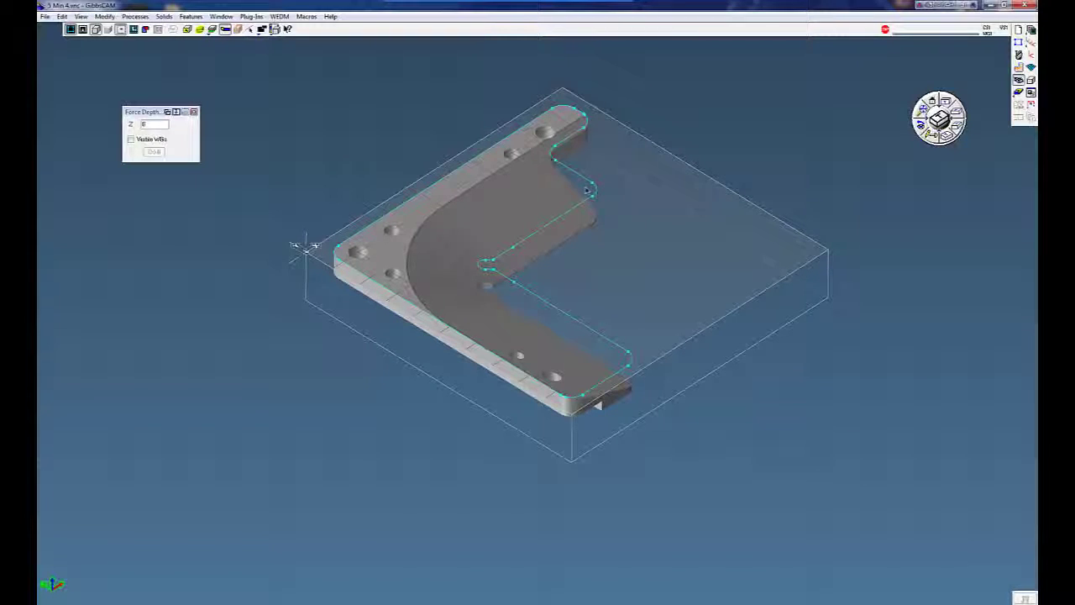
click(567, 212)
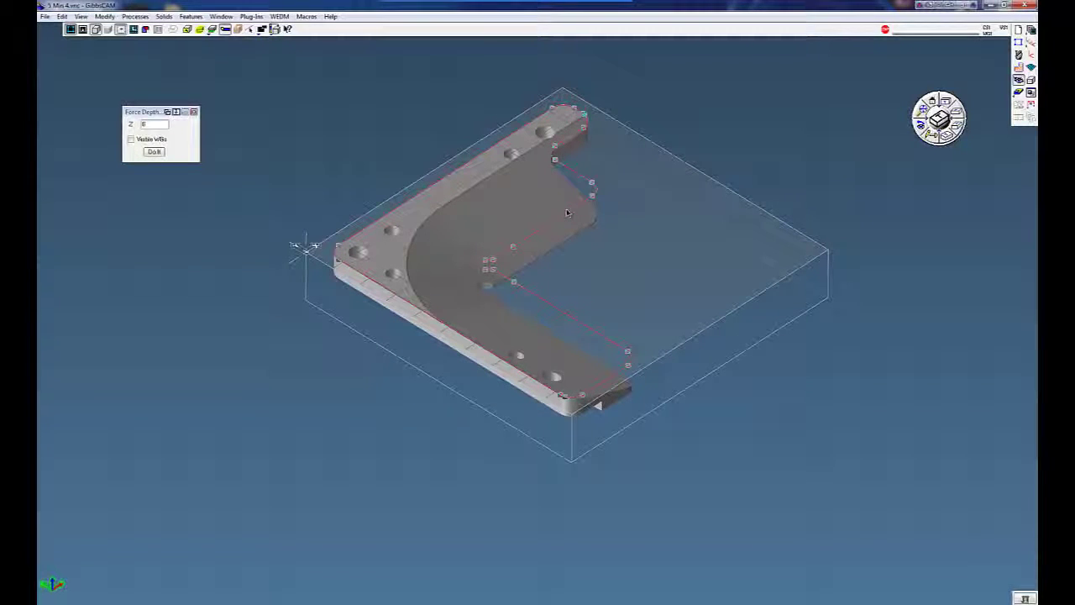
key(Delete)
Step: Store the L-shaped part in the Body Bag and bring out the rectangular frame body Extrude-Extrude(104)
double_click(568, 210)
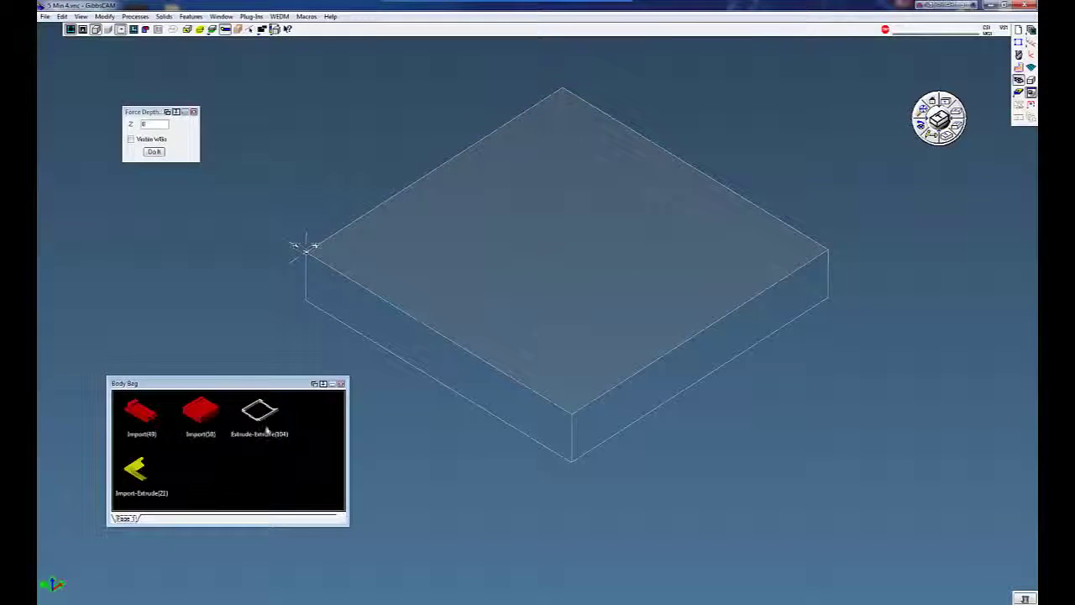
double_click(258, 425)
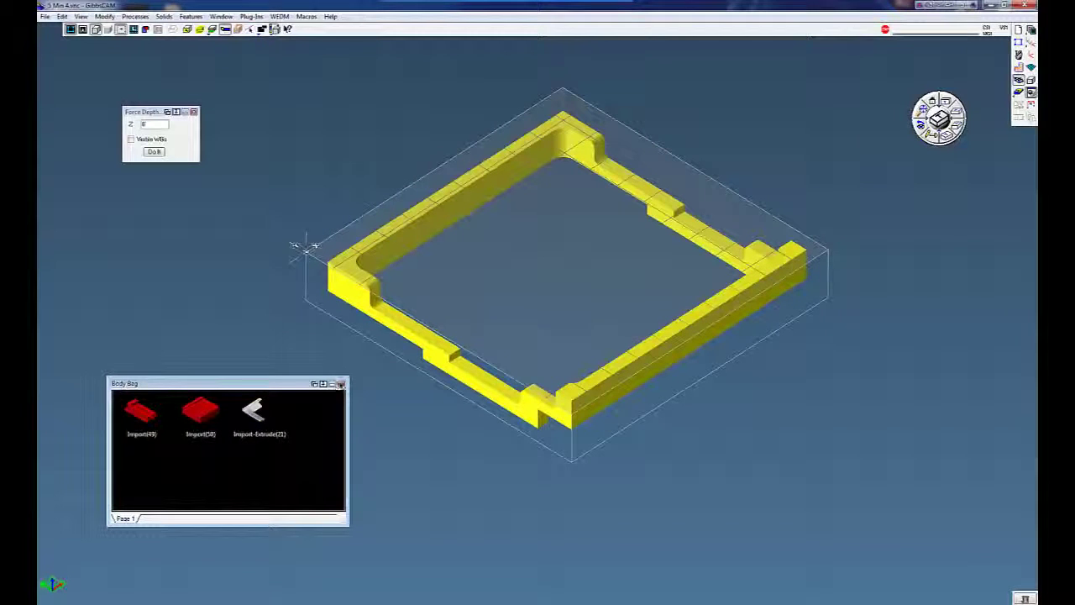
click(342, 384)
click(346, 398)
Step: Examine the rectangular frame body from a low side angle to see its stepped walls
key(Up)
key(Up)
key(Up)
key(Up)
key(Up)
key(Up)
key(Up)
key(Up)
key(Up)
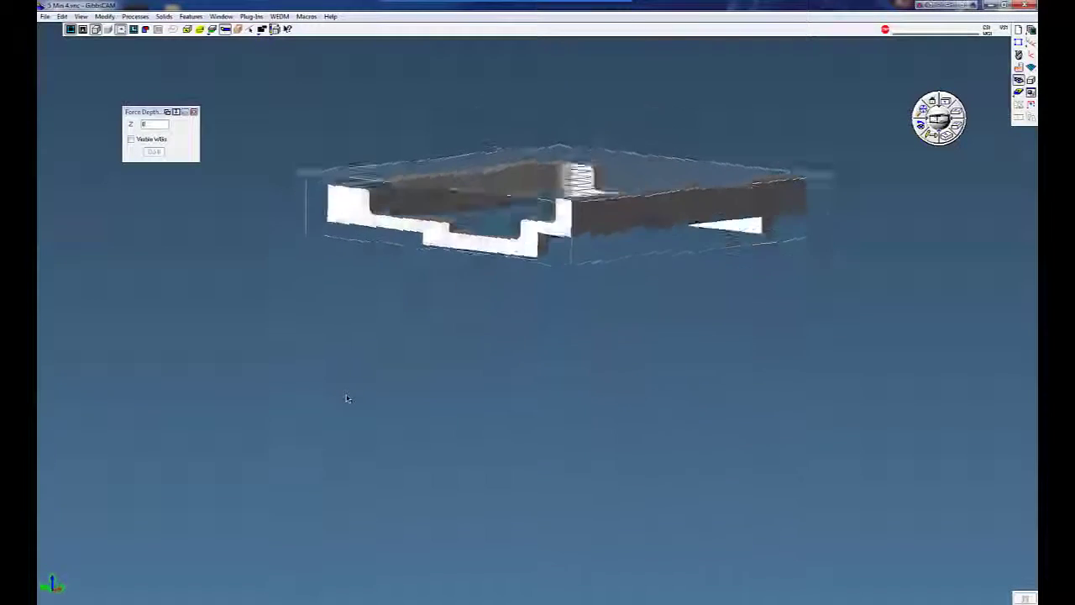
middle_drag(348, 399, 358, 487)
Step: Enable face selection, pick the frame's upper faces one by one to check their different levels, and clear the selection
key(ctrl+a)
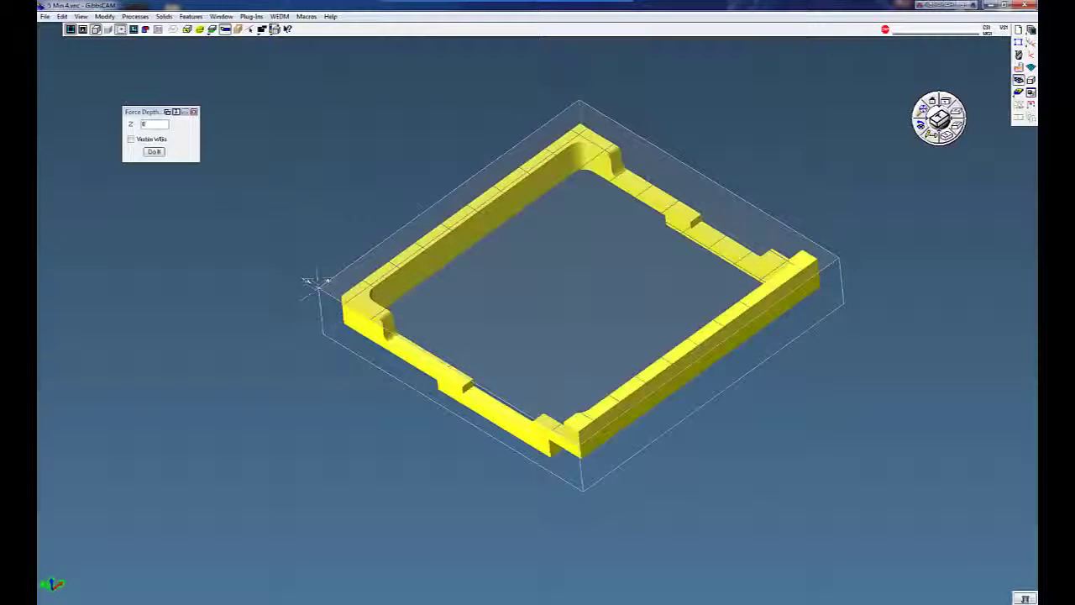
click(189, 30)
click(359, 303)
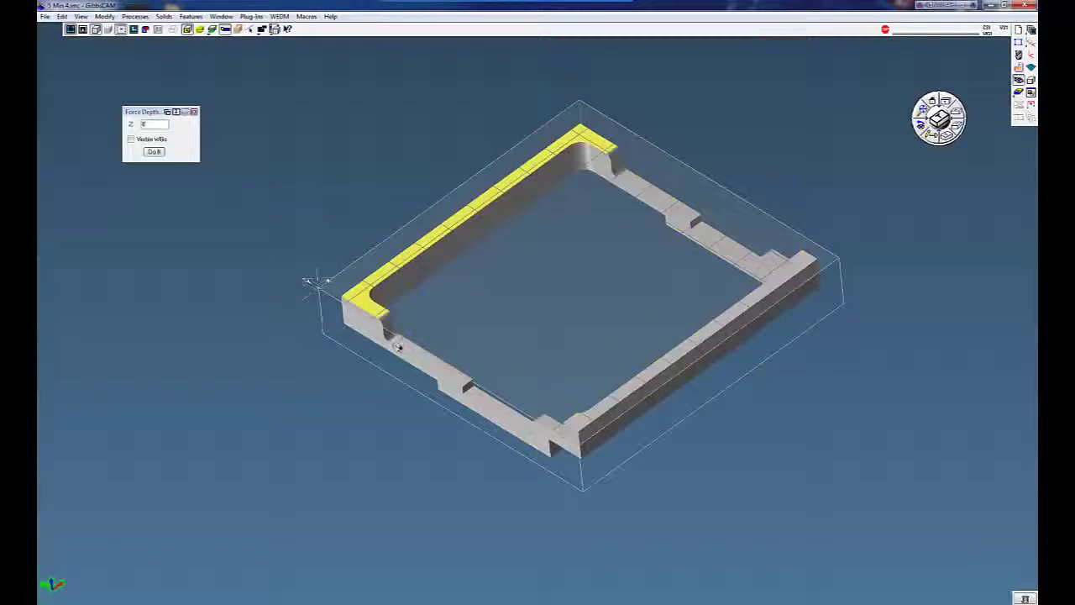
click(401, 344)
click(489, 404)
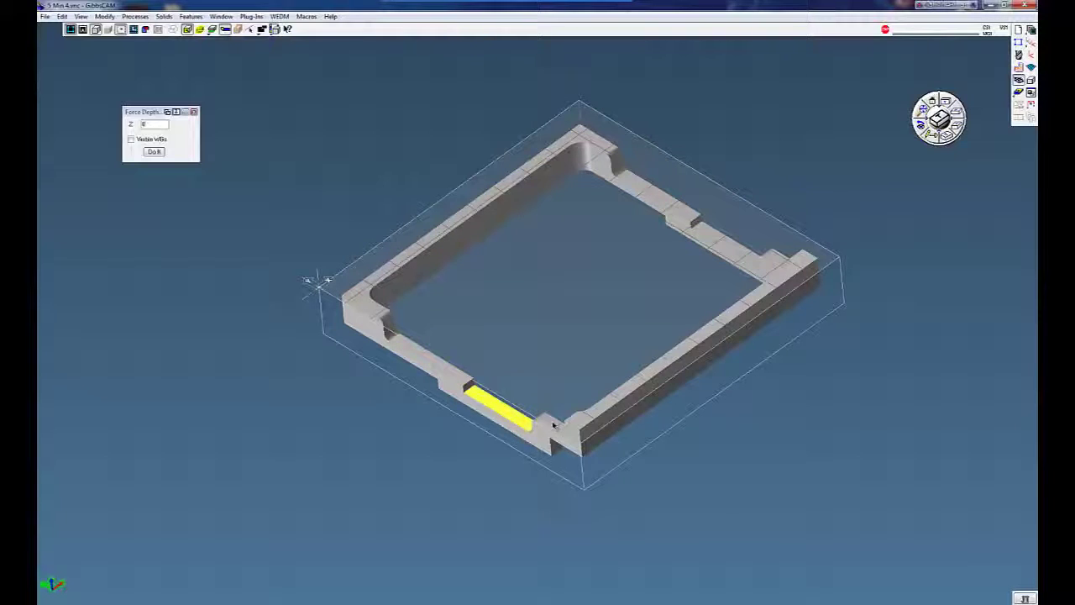
click(554, 426)
click(589, 417)
click(220, 63)
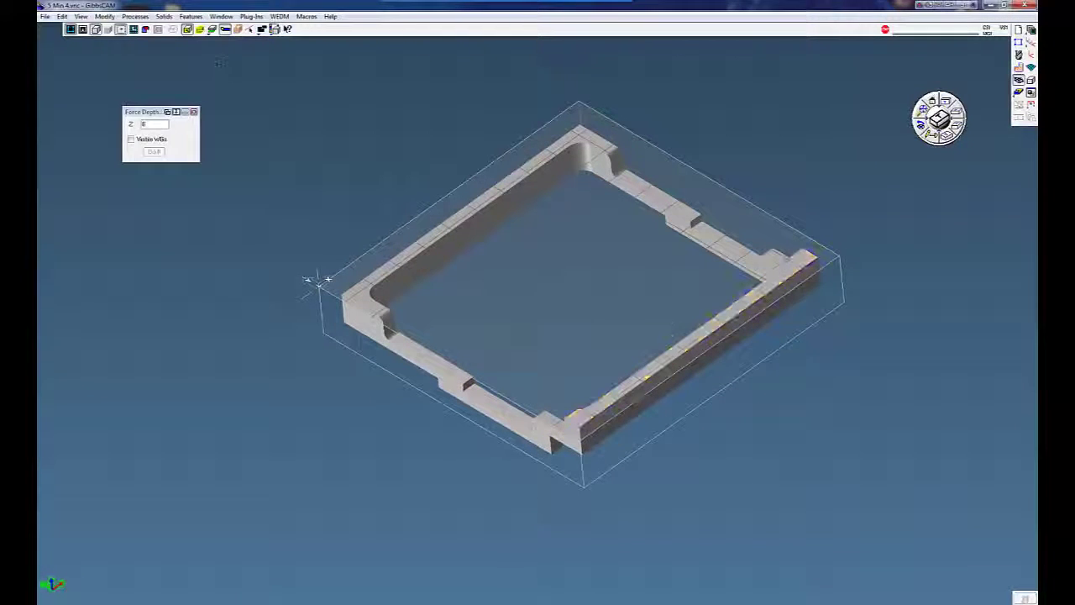
Step: Turn on the profiler for the rectangular frame and inspect its slice outlines from the top and isometric views
click(212, 29)
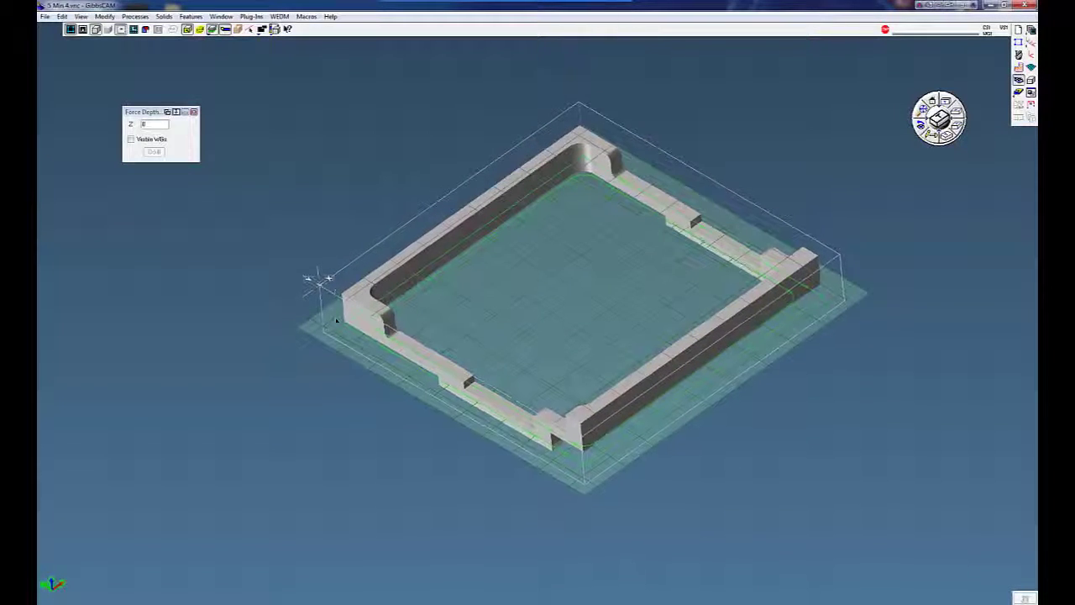
middle_drag(336, 320, 355, 336)
mouse_move(357, 343)
mouse_down()
mouse_move(357, 331)
mouse_move(357, 351)
mouse_up()
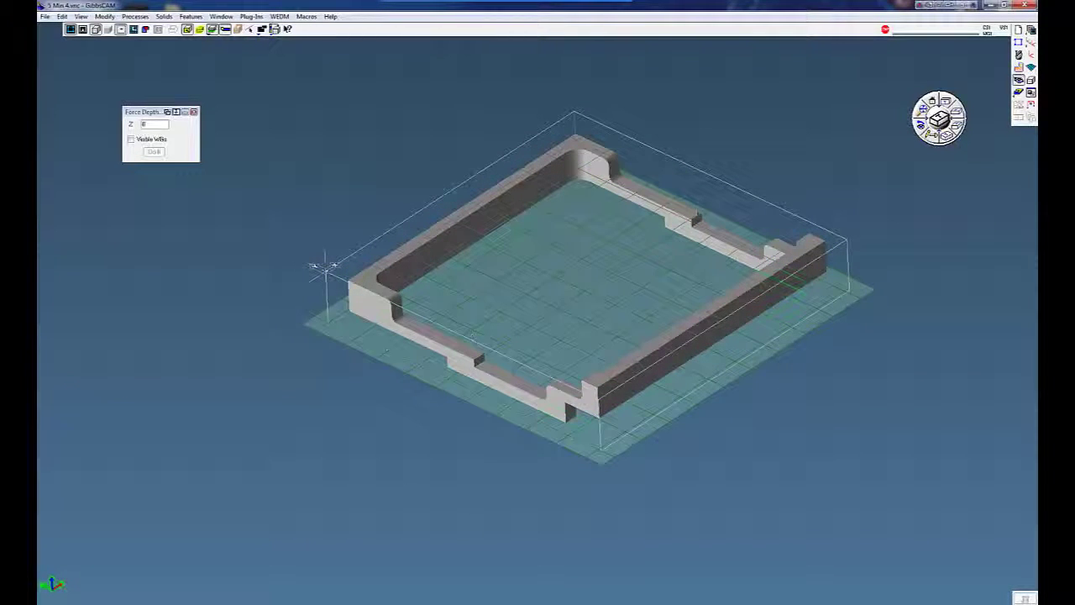
middle_drag(674, 209, 633, 247)
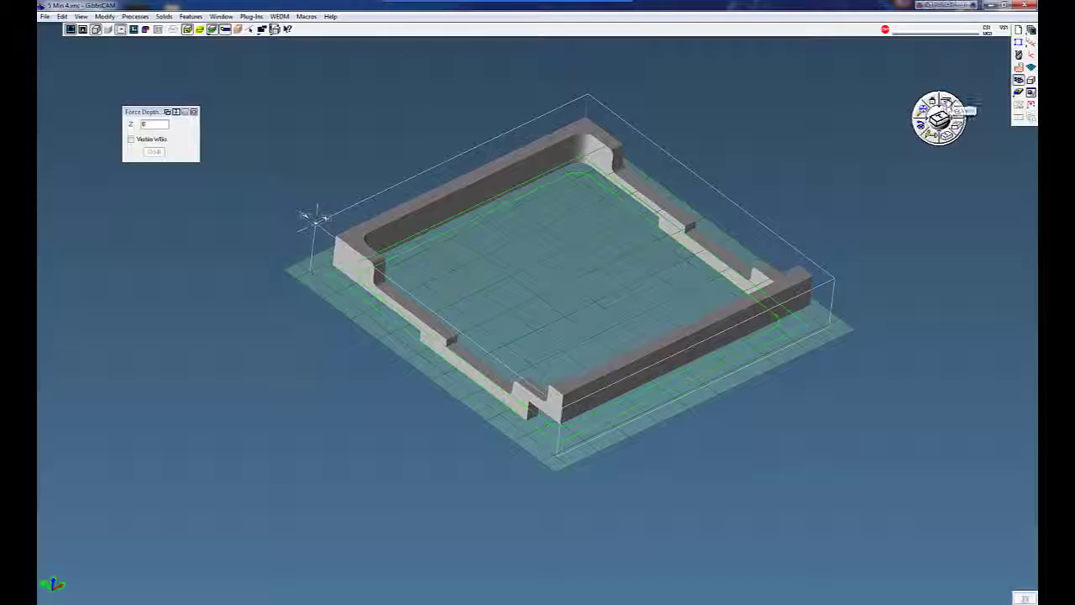
click(958, 111)
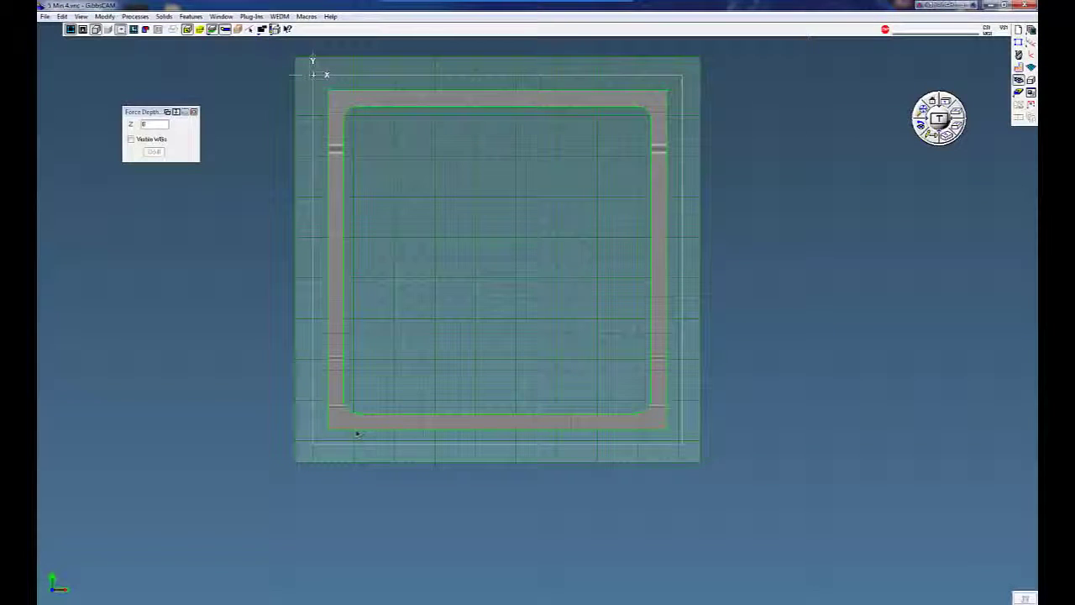
click(948, 136)
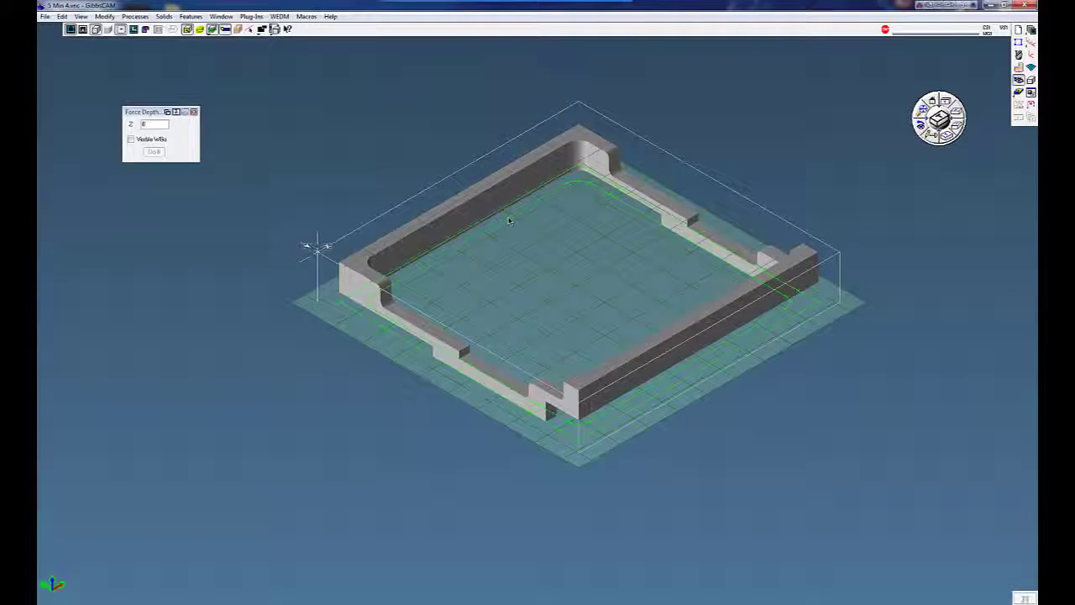
Step: Select all profiles of the rectangular frame, extract them as geometry, and turn the profiler off
click(509, 220)
right_click(509, 220)
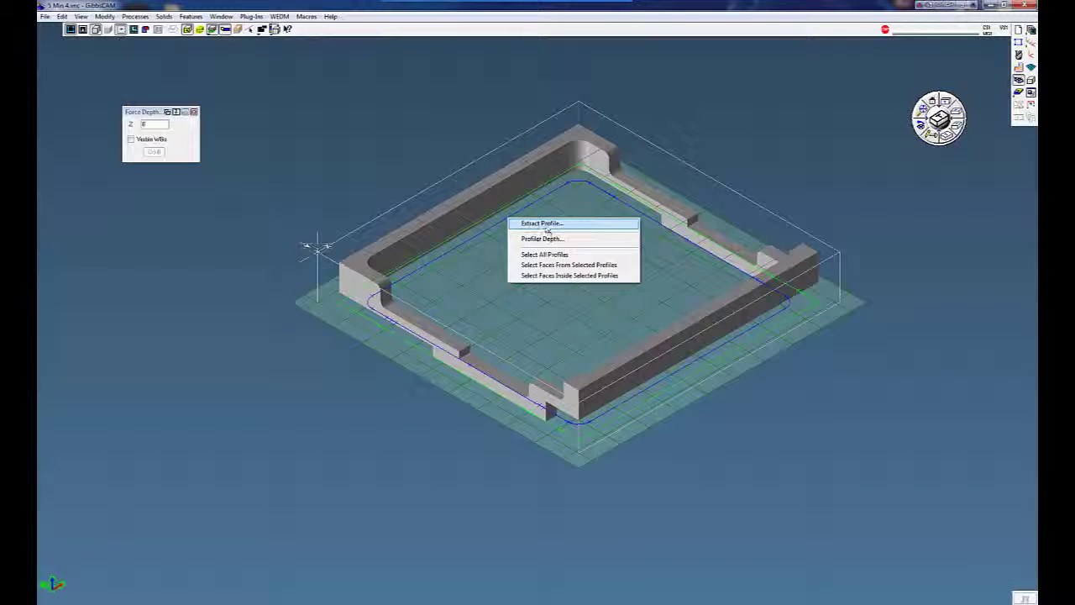
click(550, 257)
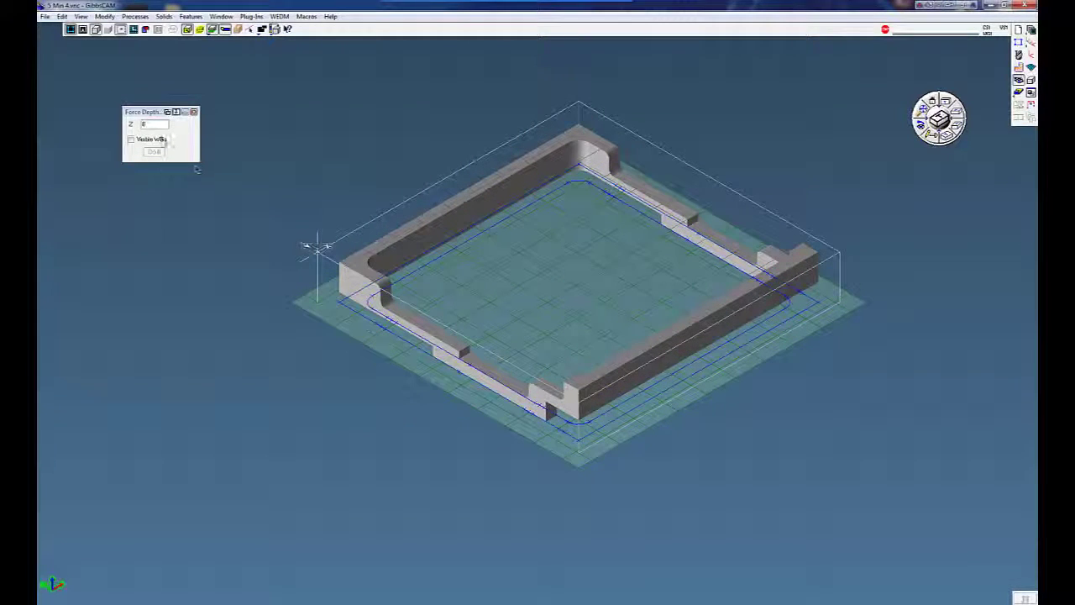
right_click(473, 240)
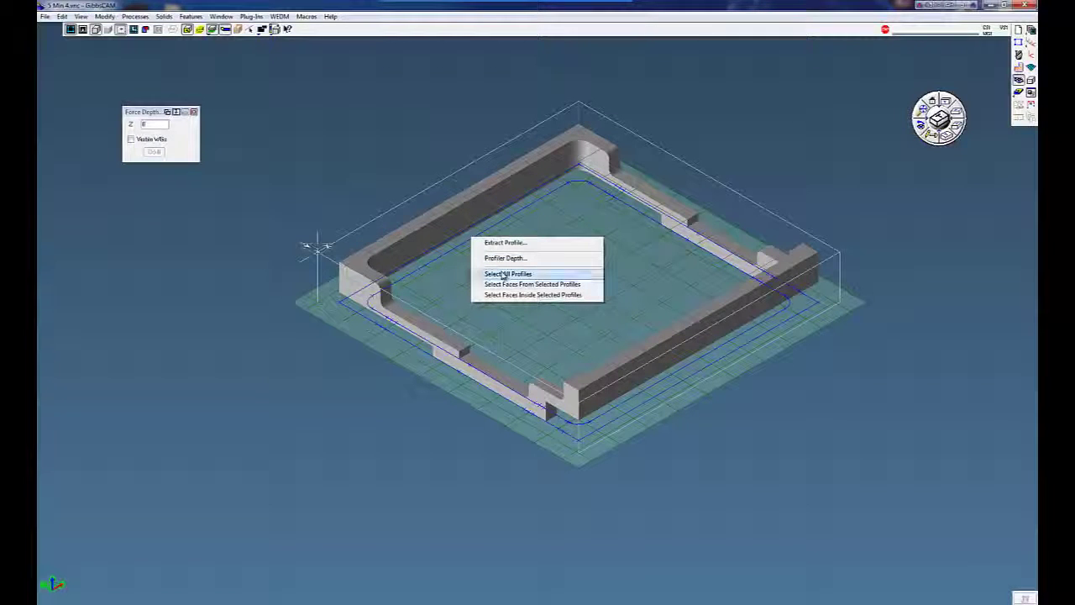
click(507, 244)
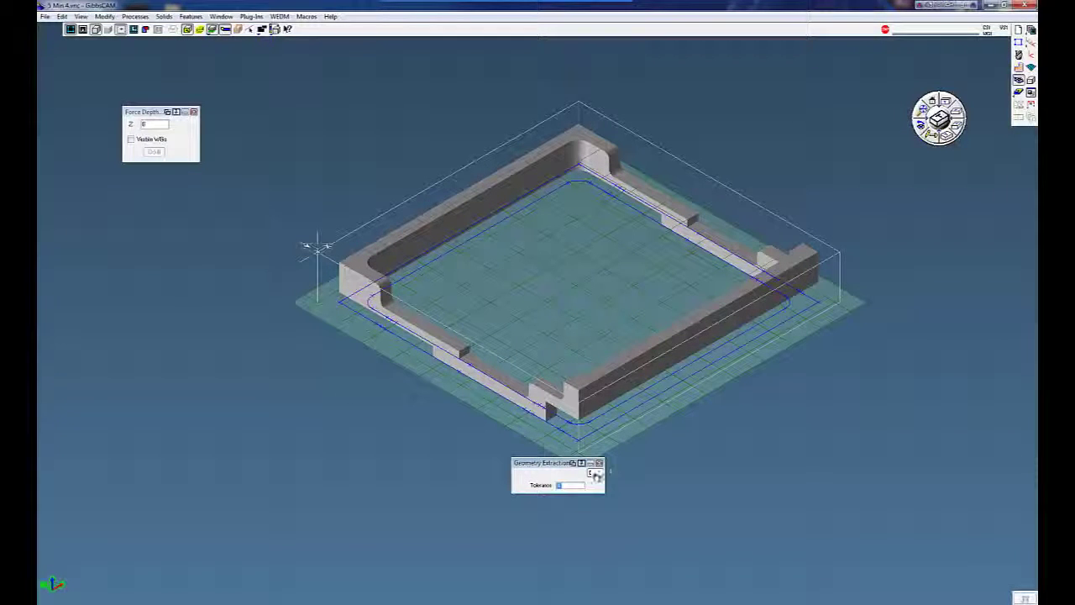
click(596, 474)
click(213, 32)
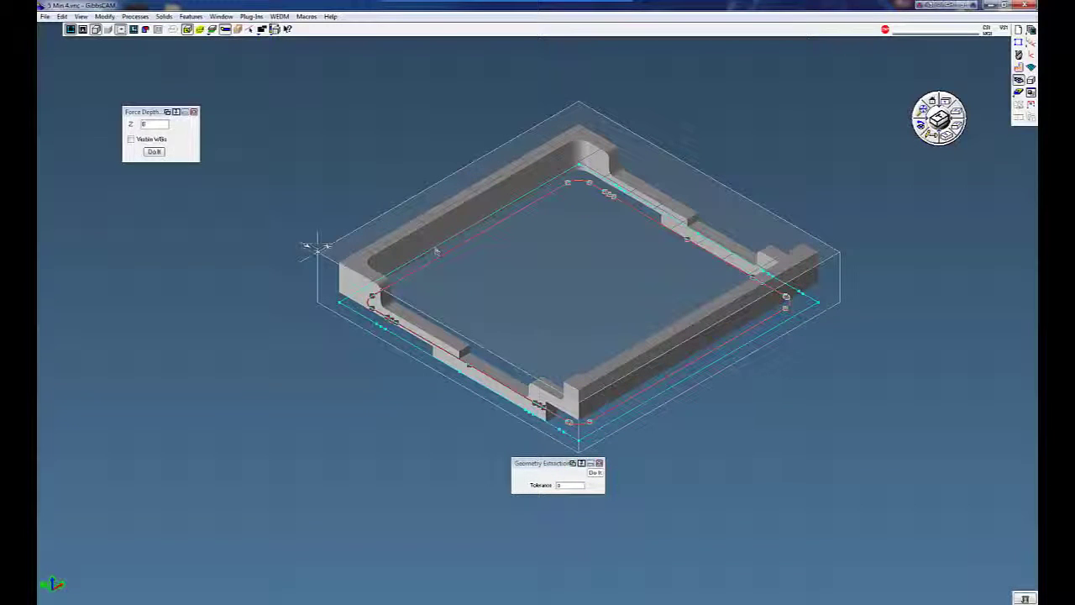
Step: Force the frame's extracted geometry to depth Z 0 and check it from the top and isometric views
click(154, 151)
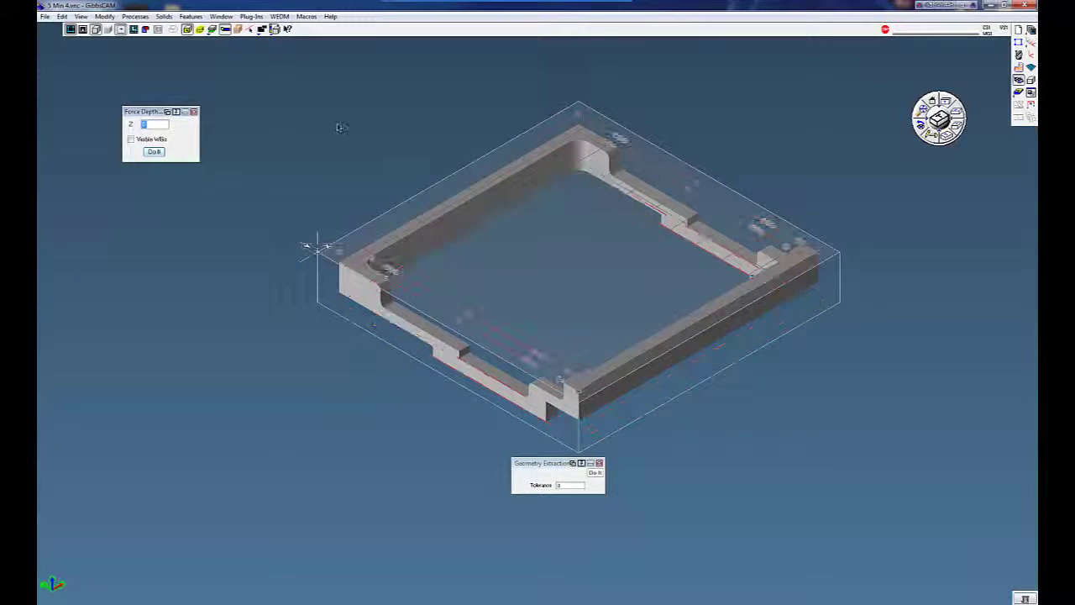
click(945, 109)
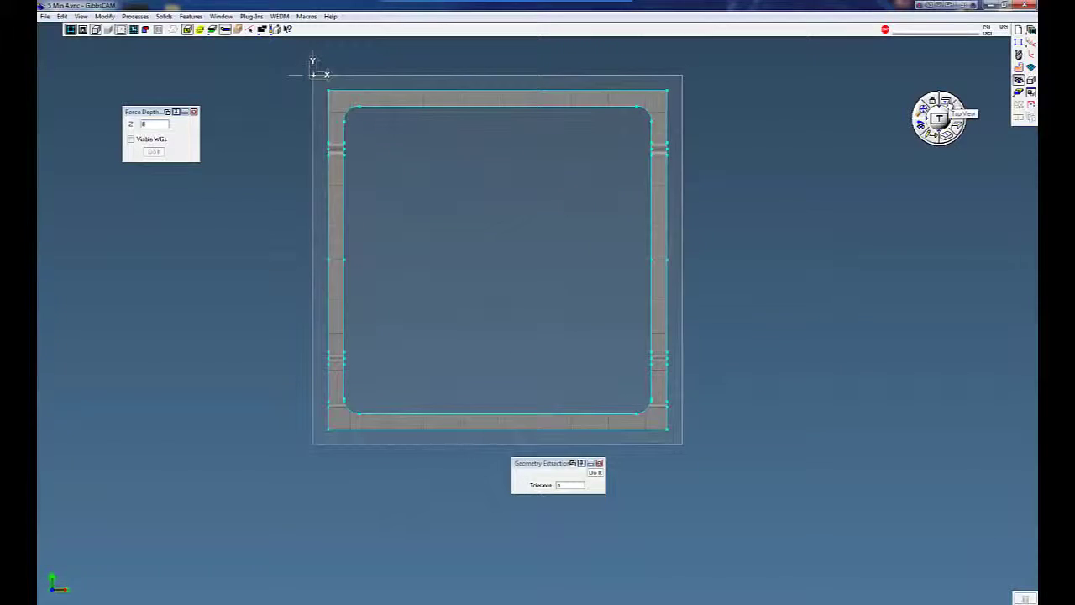
click(947, 139)
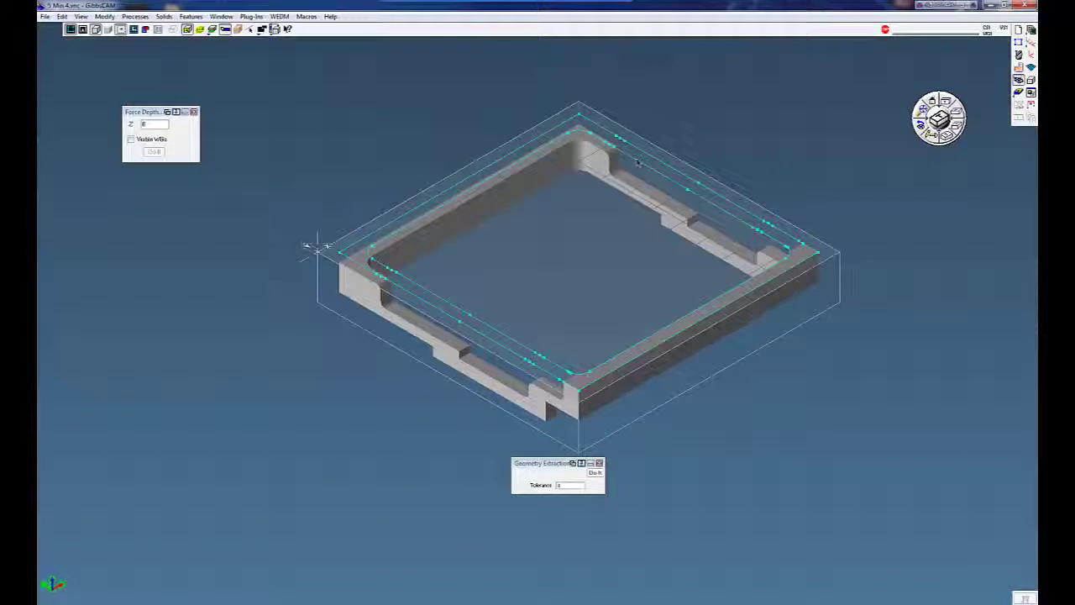
Step: Delete the frame's extracted inner and outer outlines and close the Force Depth dialog
click(631, 158)
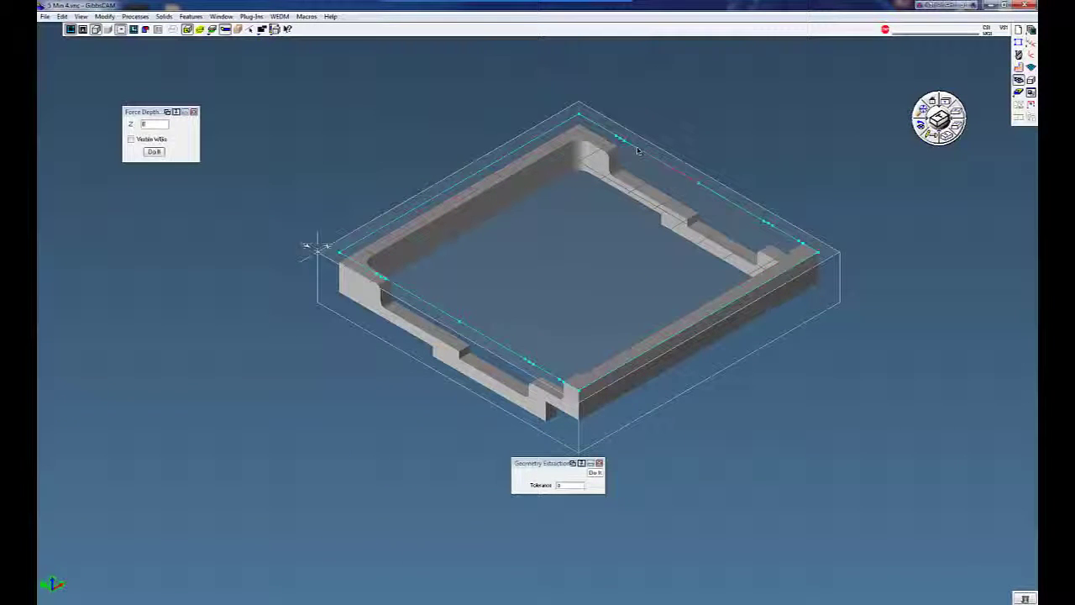
click(154, 151)
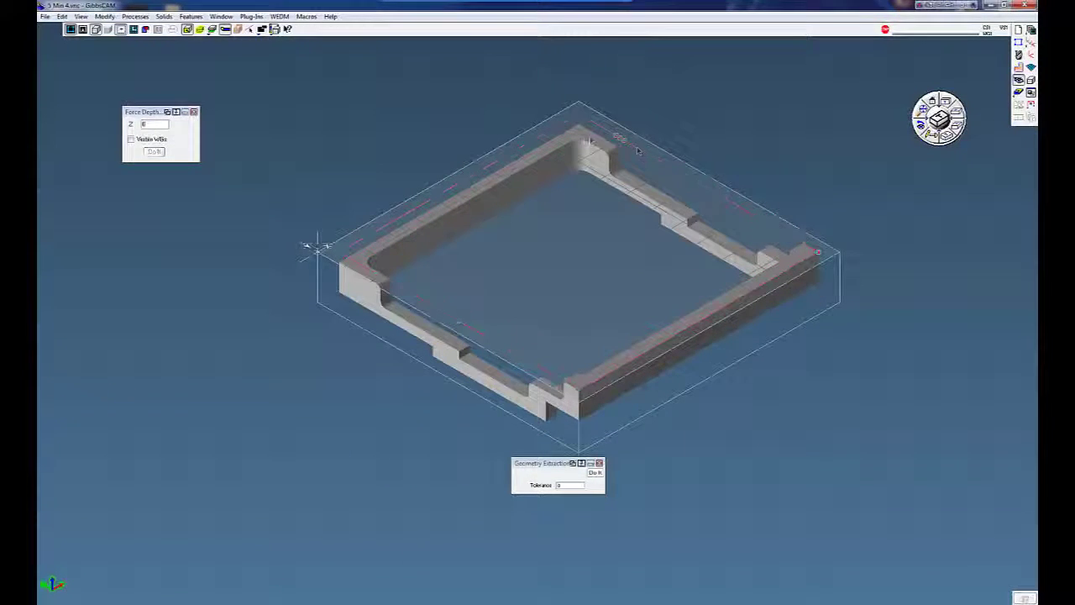
click(193, 111)
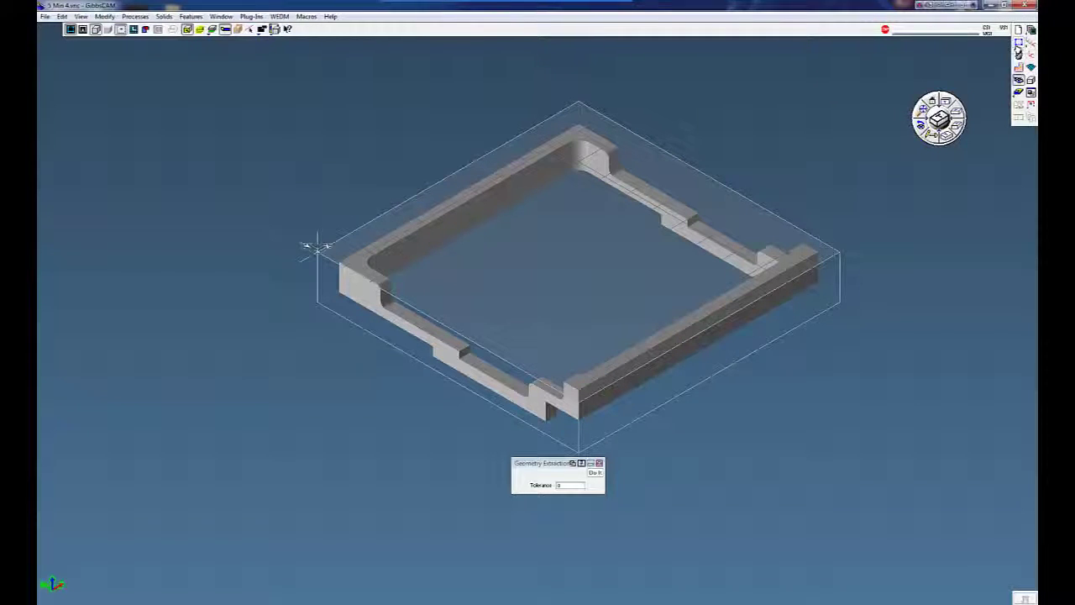
Step: Create the silhouette geometry of the whole rectangular frame body with the solid Outline tool
click(1017, 48)
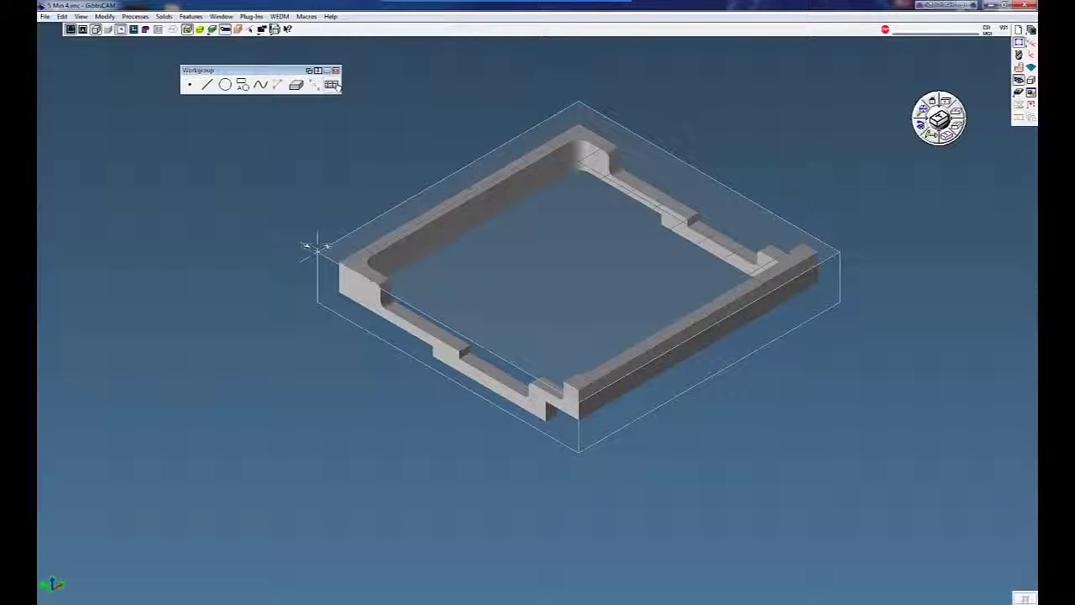
click(297, 87)
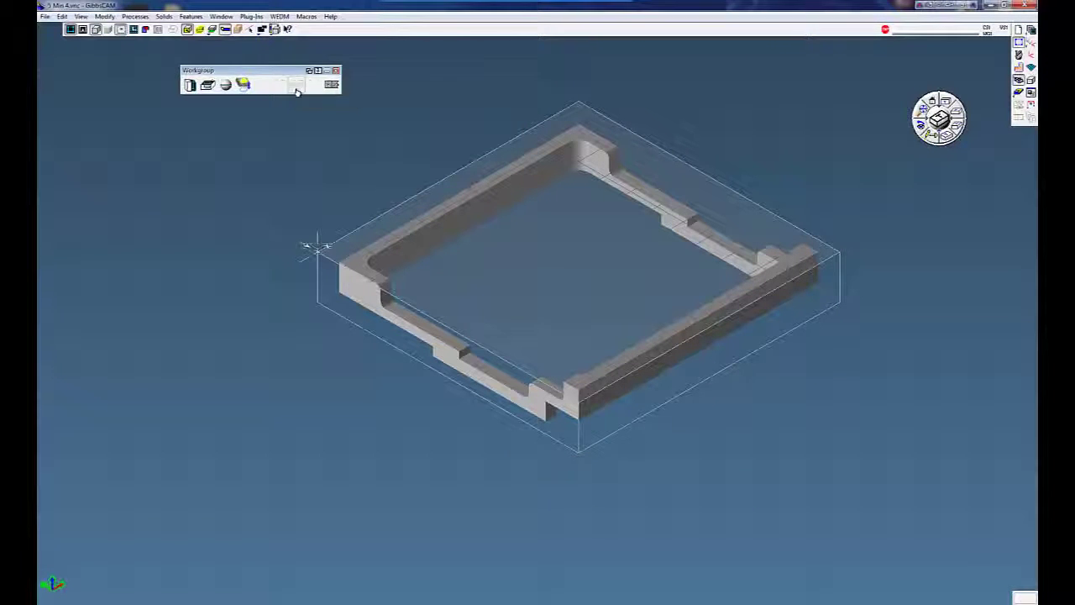
click(242, 85)
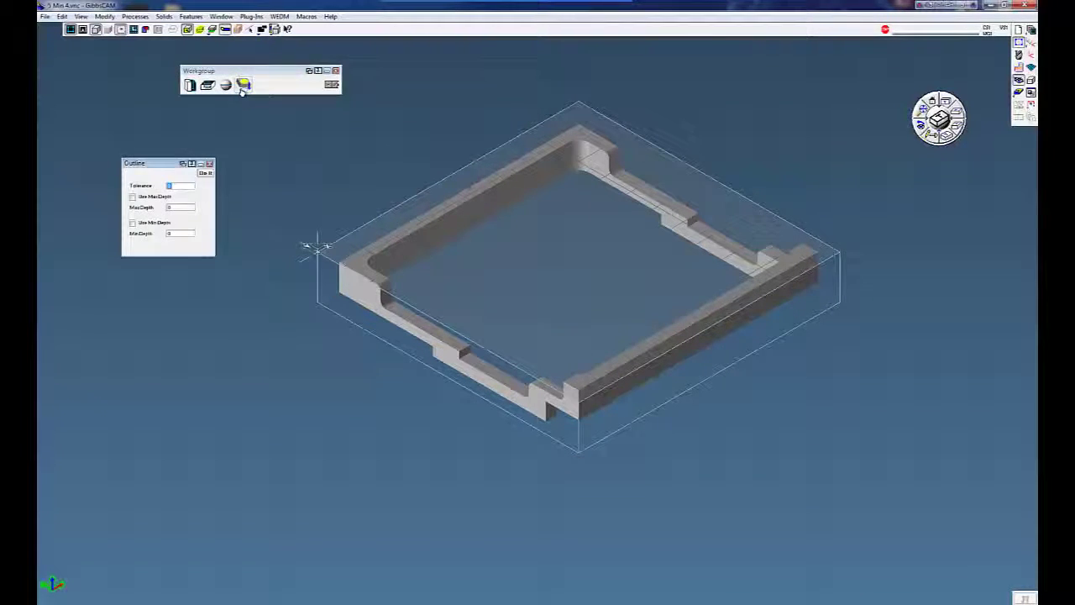
click(428, 227)
click(189, 30)
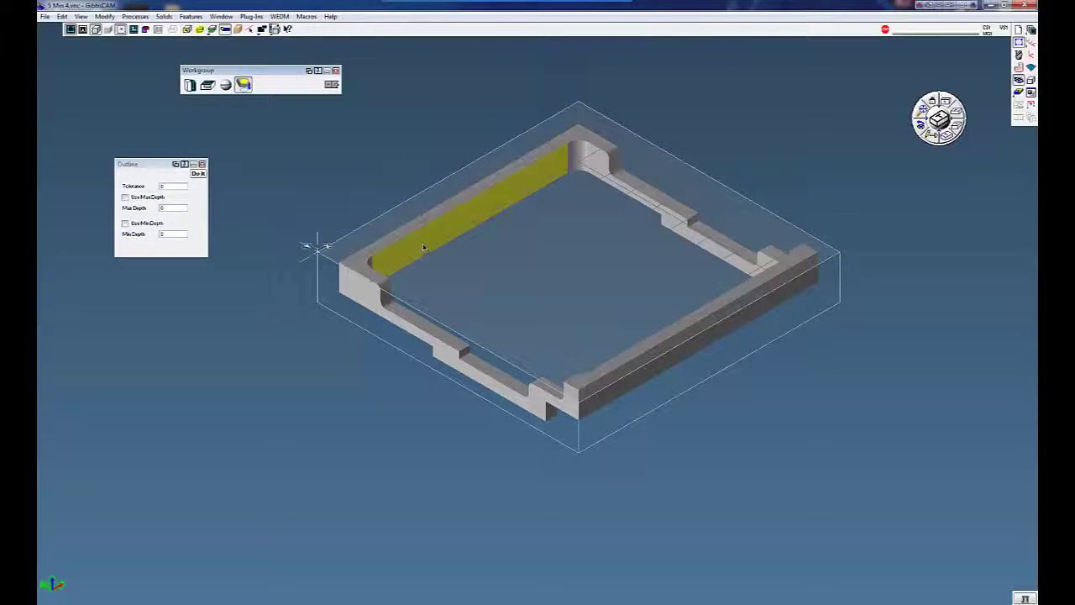
click(426, 245)
click(199, 174)
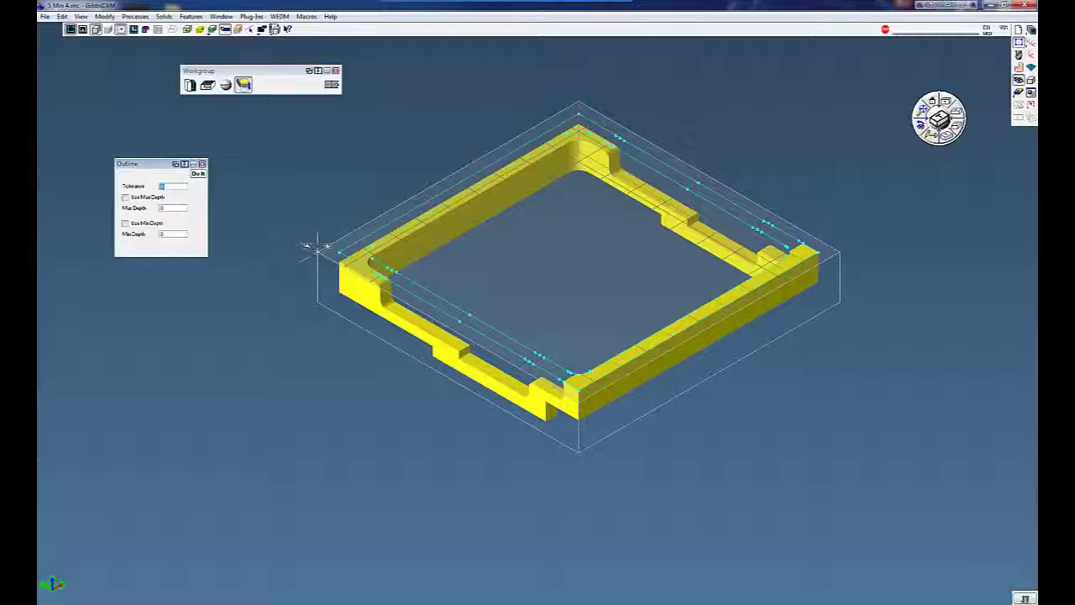
Step: Check the frame's outline from above, deselect the body, and delete both the inner and outer outlines
click(946, 116)
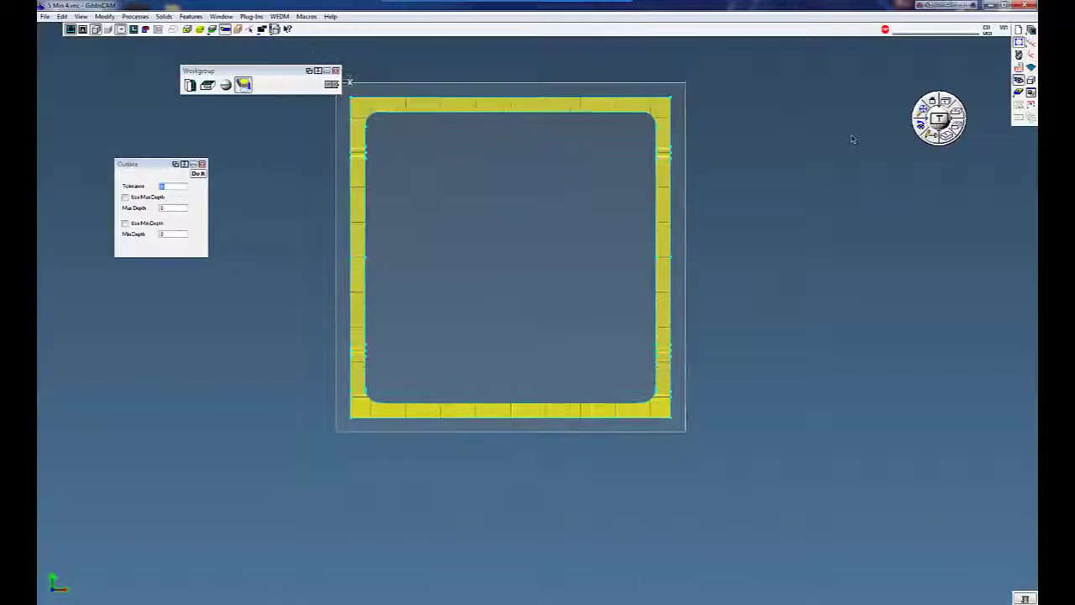
click(852, 151)
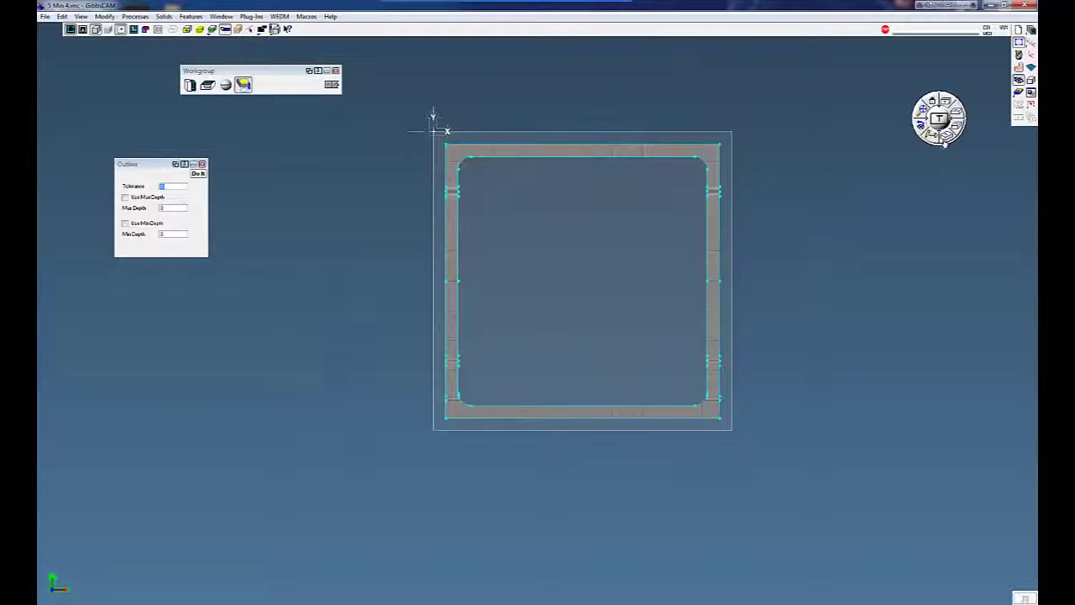
click(945, 141)
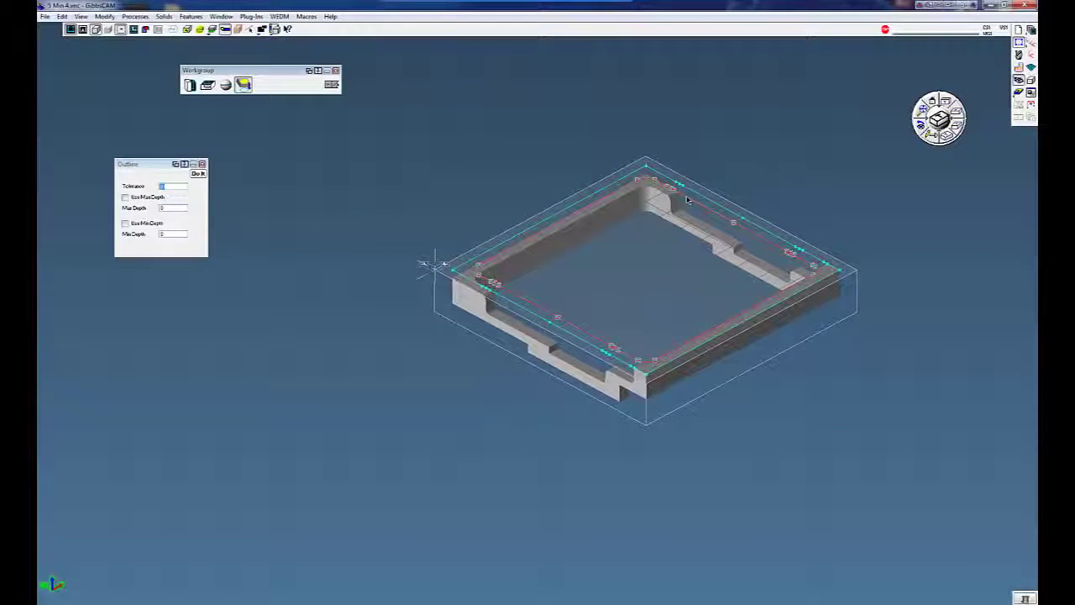
key(Delete)
double_click(689, 192)
key(Delete)
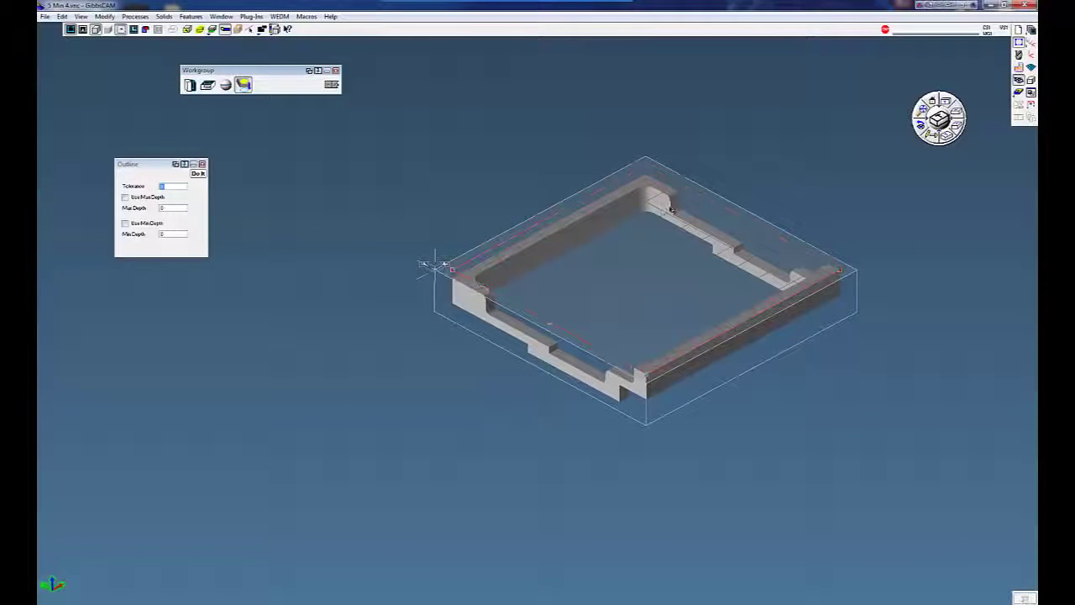
Step: Swap the rectangular frame for the L-shaped part in the Body Bag and create the L-shaped part's outline
double_click(662, 200)
double_click(259, 408)
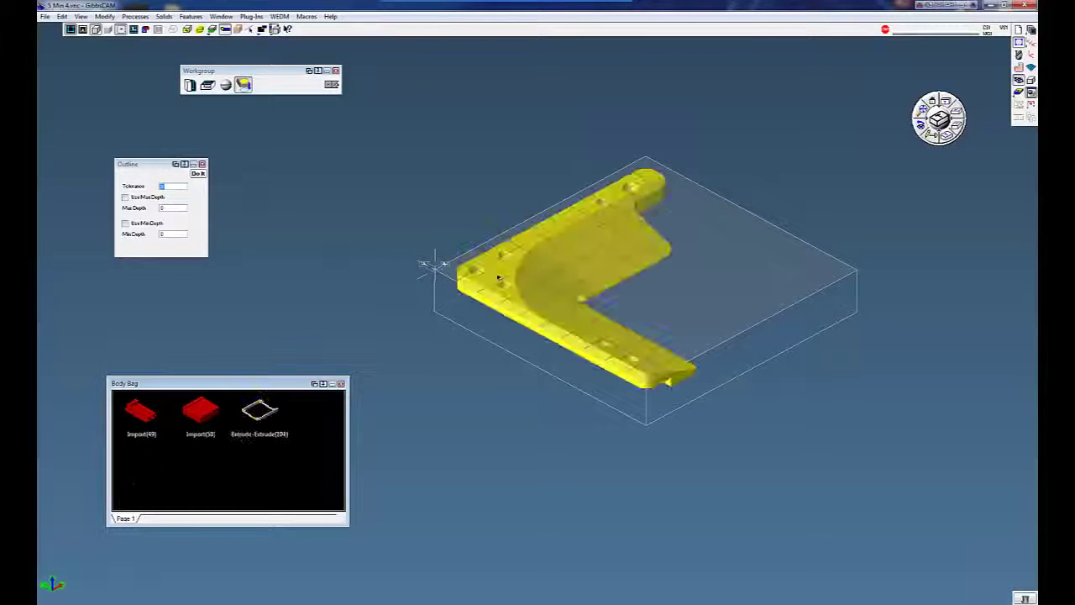
click(341, 383)
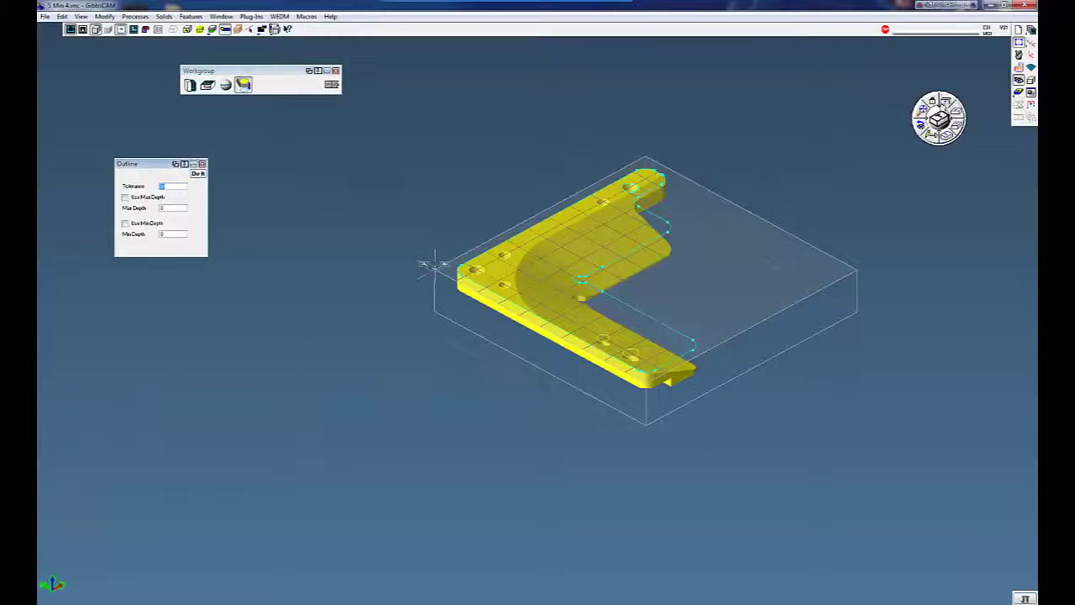
key(ctrl+h)
click(760, 124)
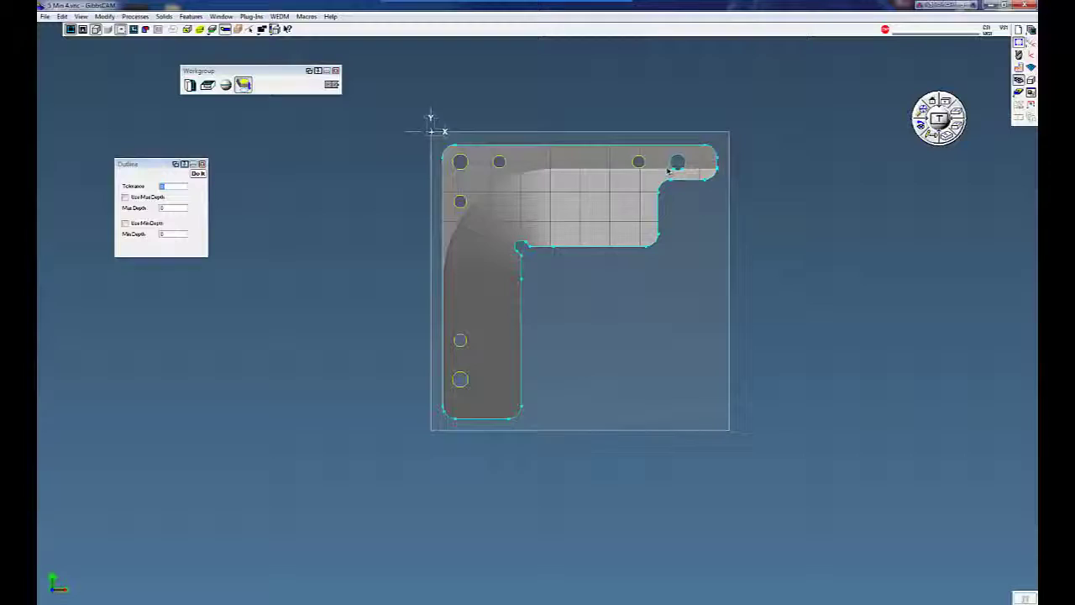
Step: Examine the L-shaped part and its outline from the top, bottom, front, back, both sides and opposite isometric directions
middle_drag(657, 335, 656, 336)
click(946, 135)
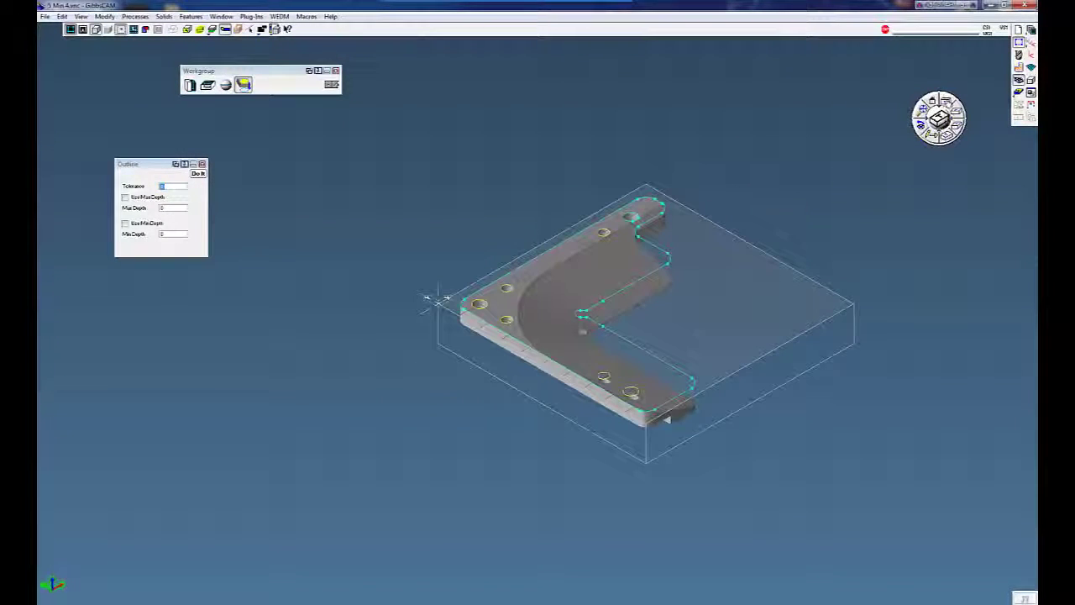
key(ctrl+t)
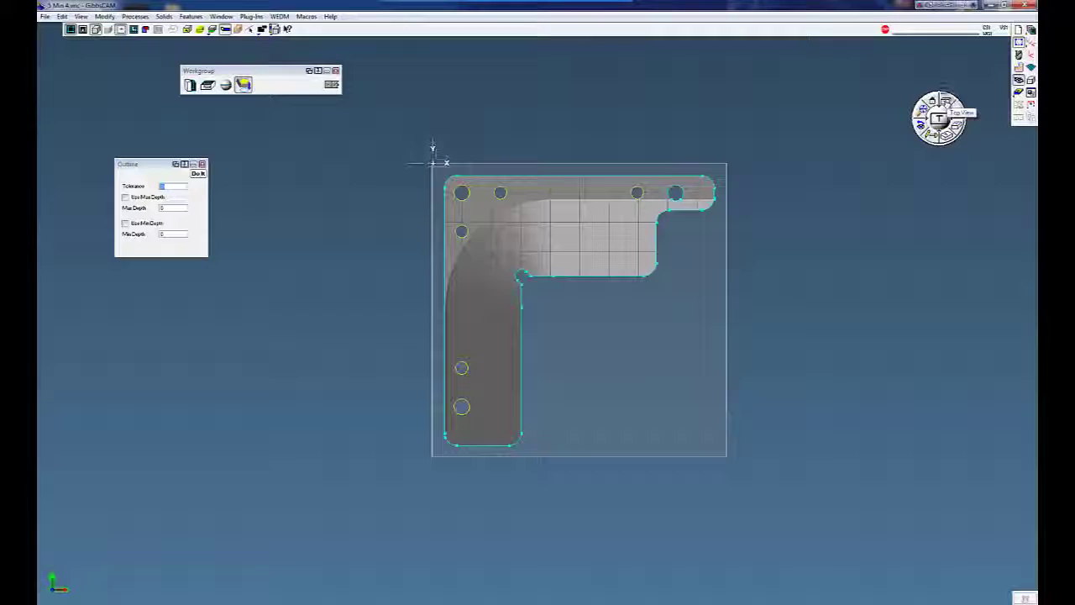
click(946, 102)
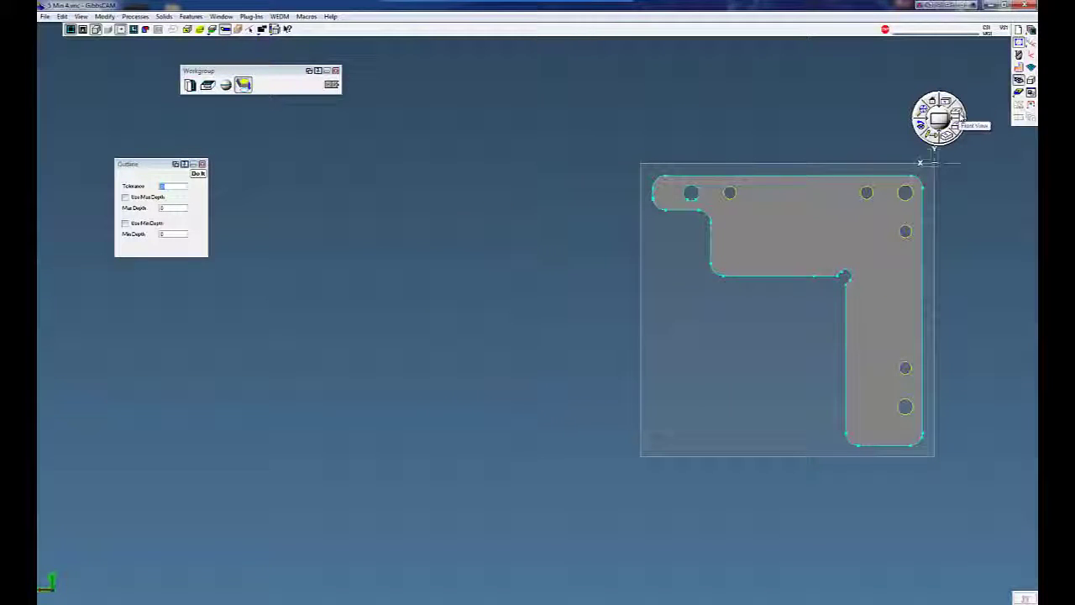
click(958, 118)
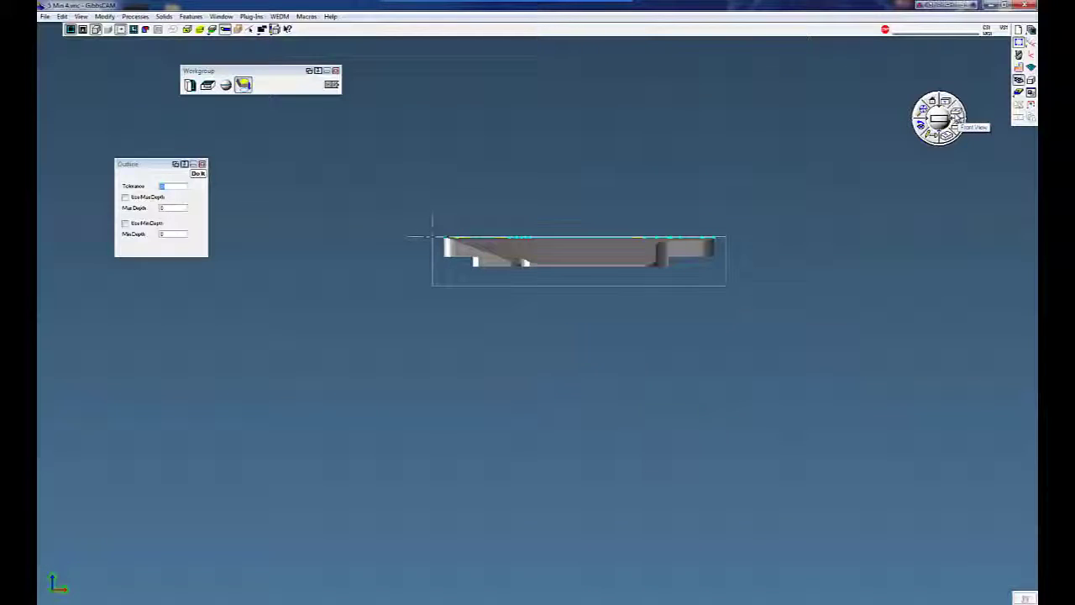
click(956, 119)
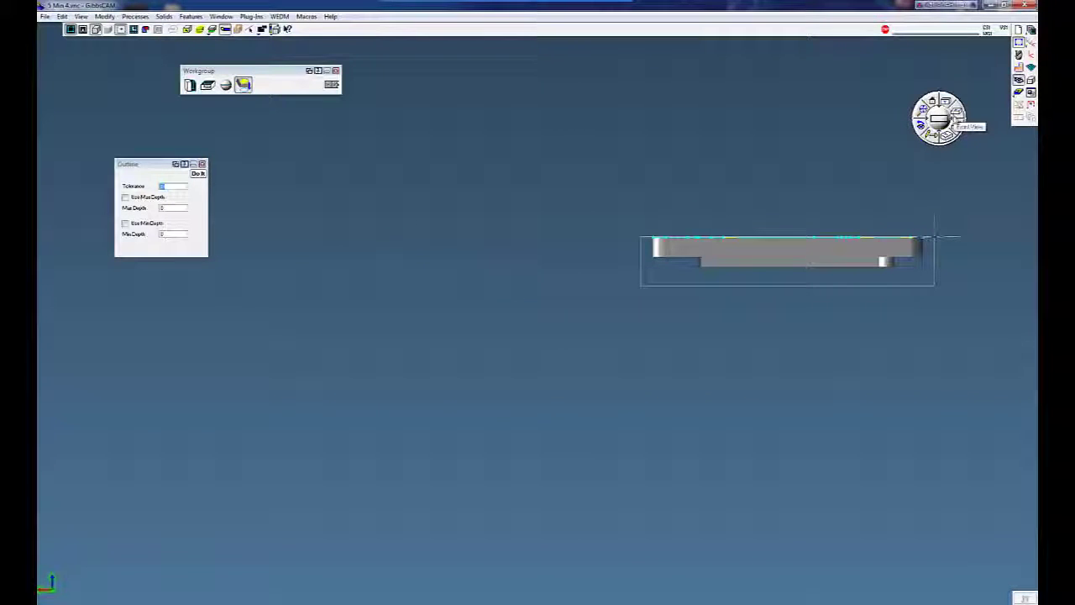
click(957, 132)
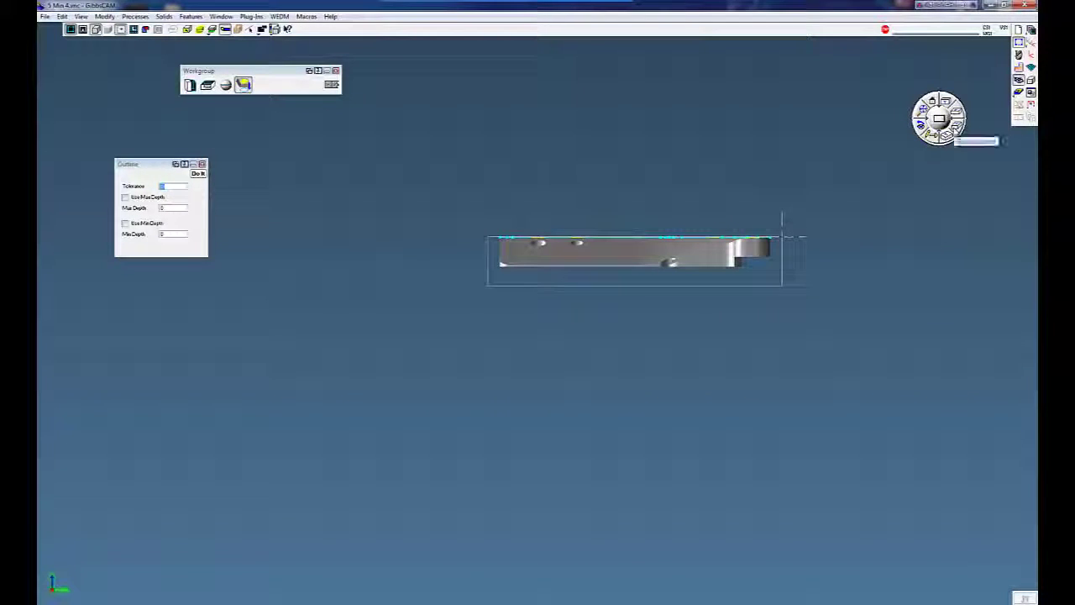
click(956, 130)
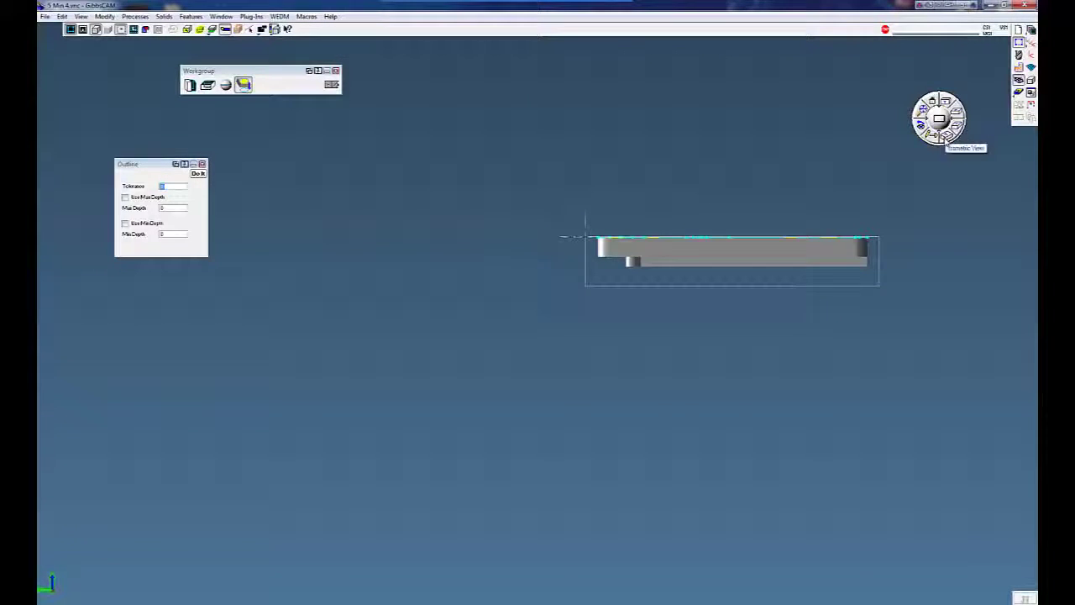
click(947, 141)
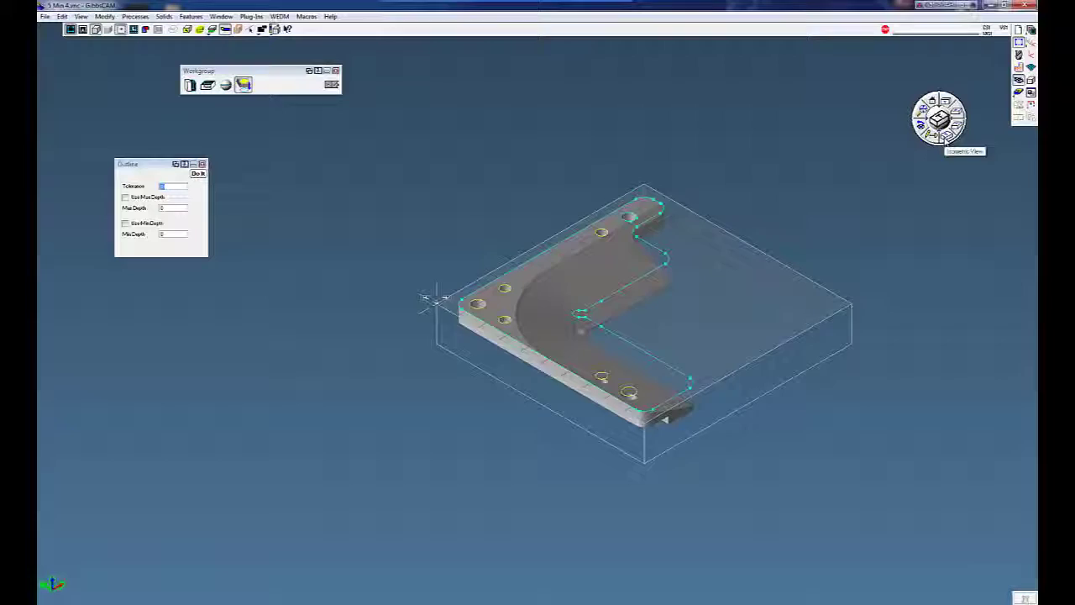
click(947, 141)
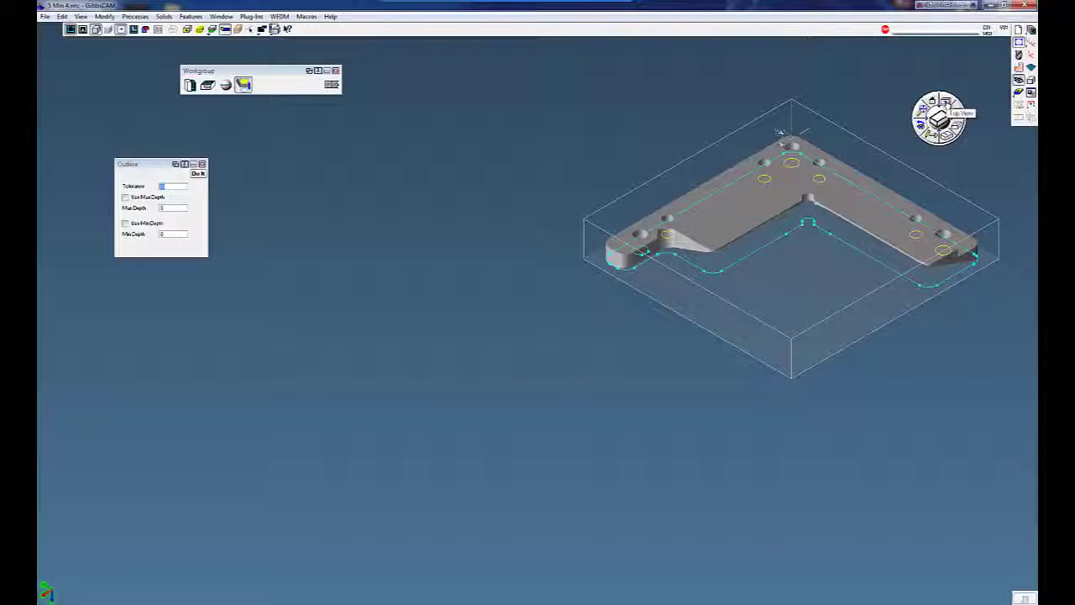
Step: Return to the top view of the L-shaped part and enlarge it to fill the workspace
click(946, 101)
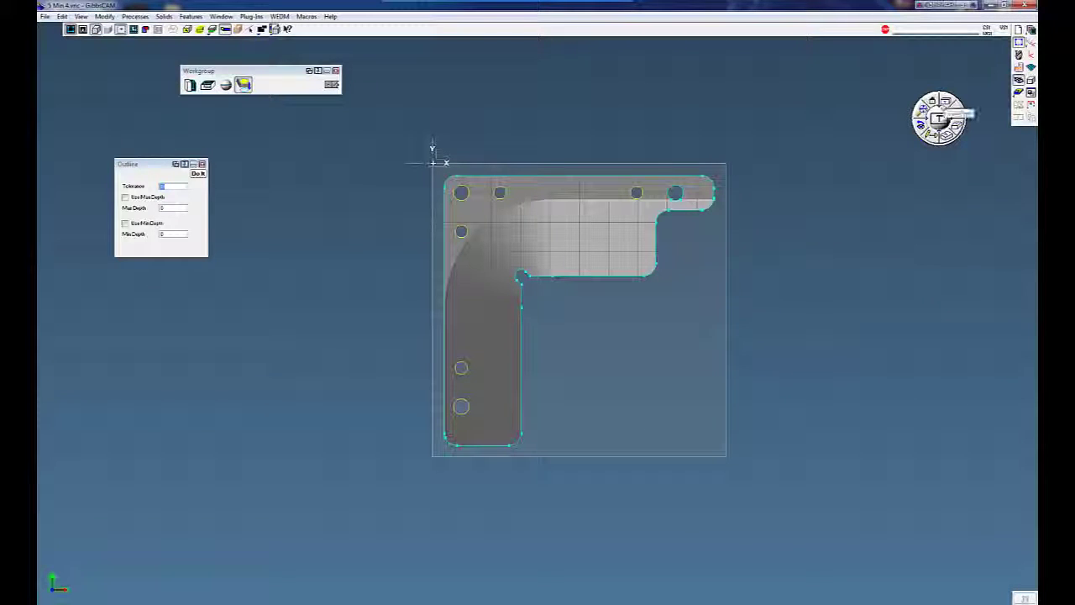
middle_drag(743, 198, 742, 209)
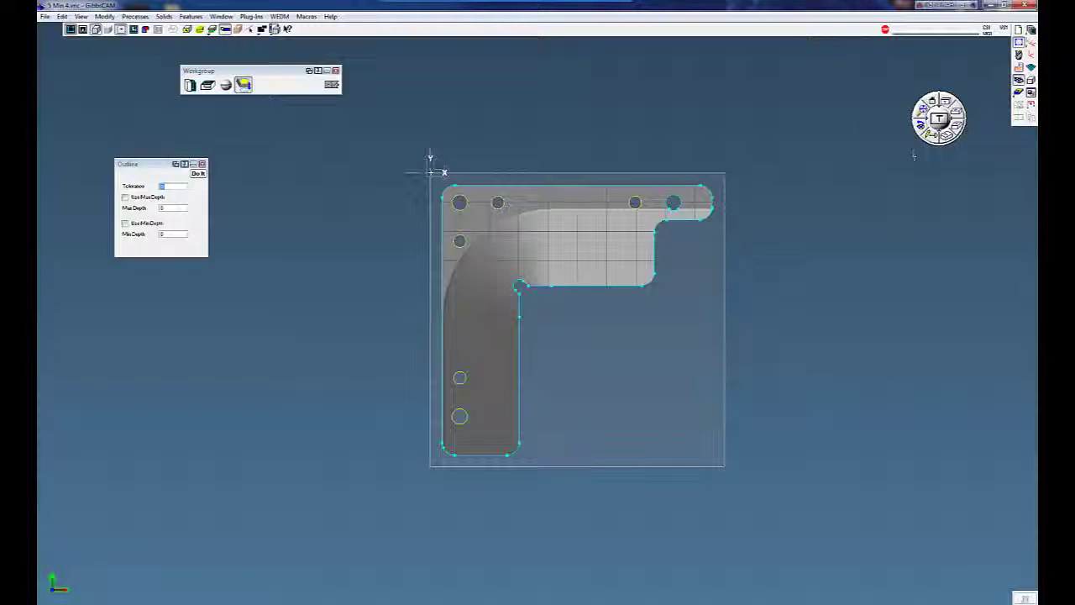
mouse_move(940, 121)
mouse_down()
mouse_move(949, 114)
mouse_move(941, 118)
mouse_up()
click(932, 101)
middle_drag(794, 179, 794, 179)
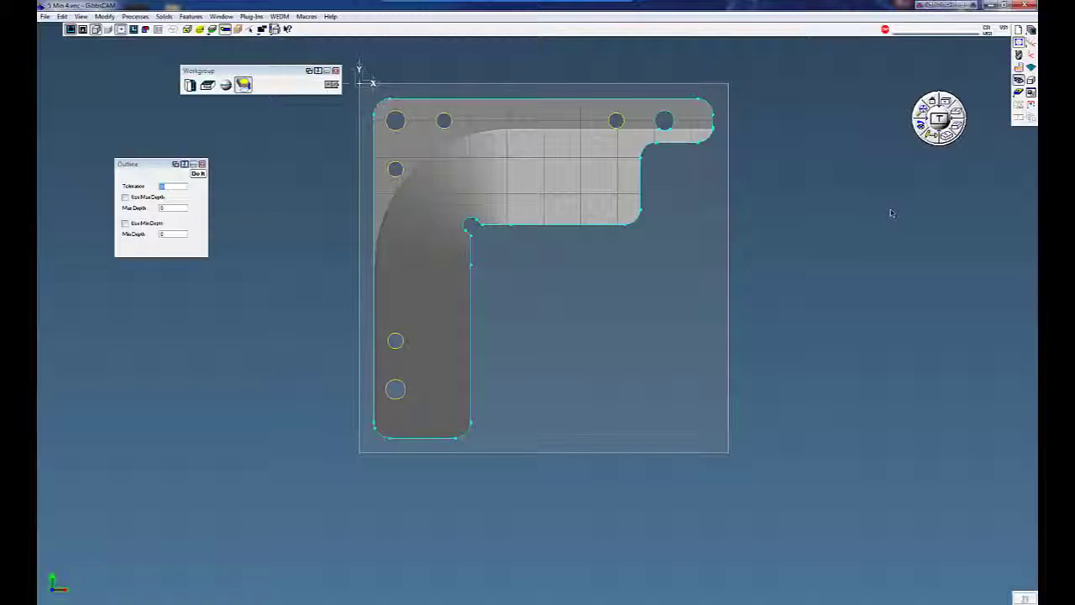